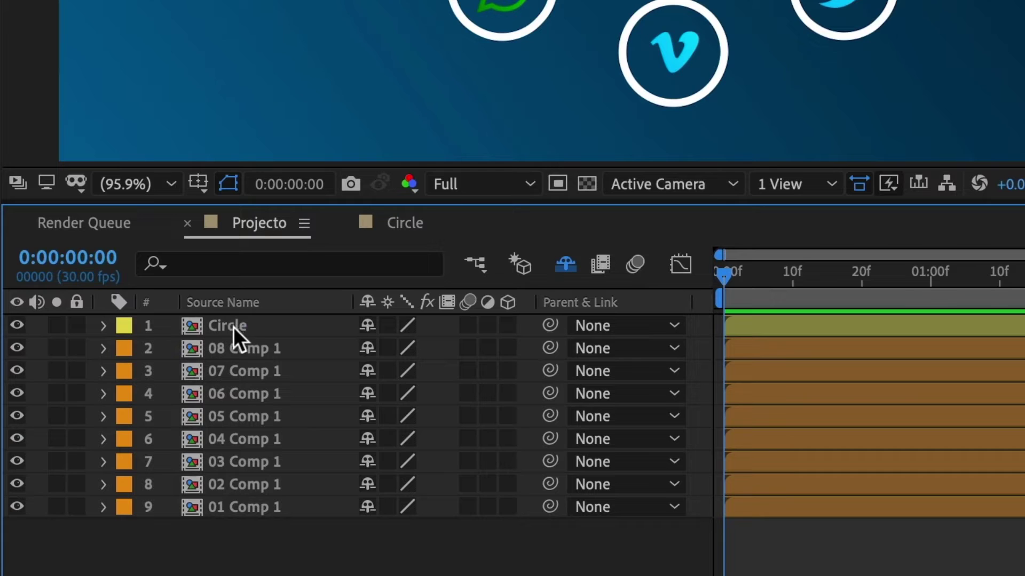
# Step: Keyframe the Circle layer's Rotation at 0° on frame 0 and 90° at 0:00:06:00, then rewind to the start
pyautogui.click(233, 328)
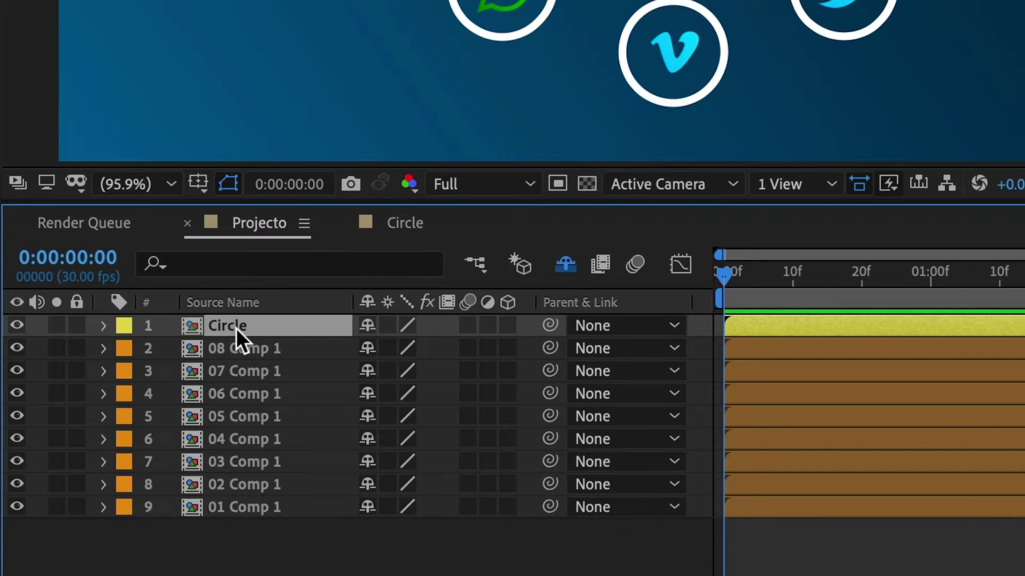
pyautogui.press('r')
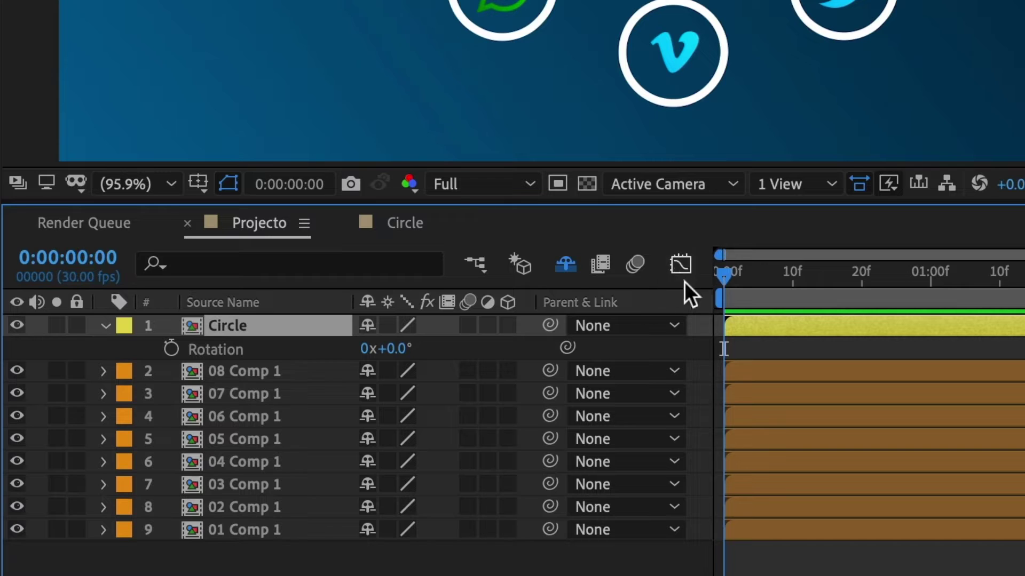
pyautogui.click(170, 348)
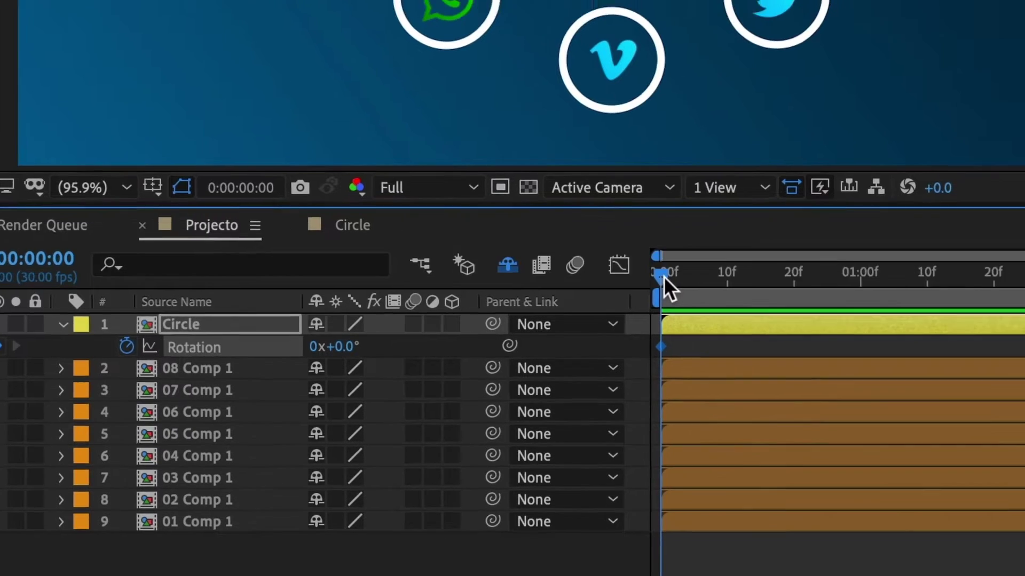
pyautogui.moveTo(664, 276)
pyautogui.mouseDown()
pyautogui.moveTo(391, 285)
pyautogui.moveTo(1014, 288)
pyautogui.mouseUp()
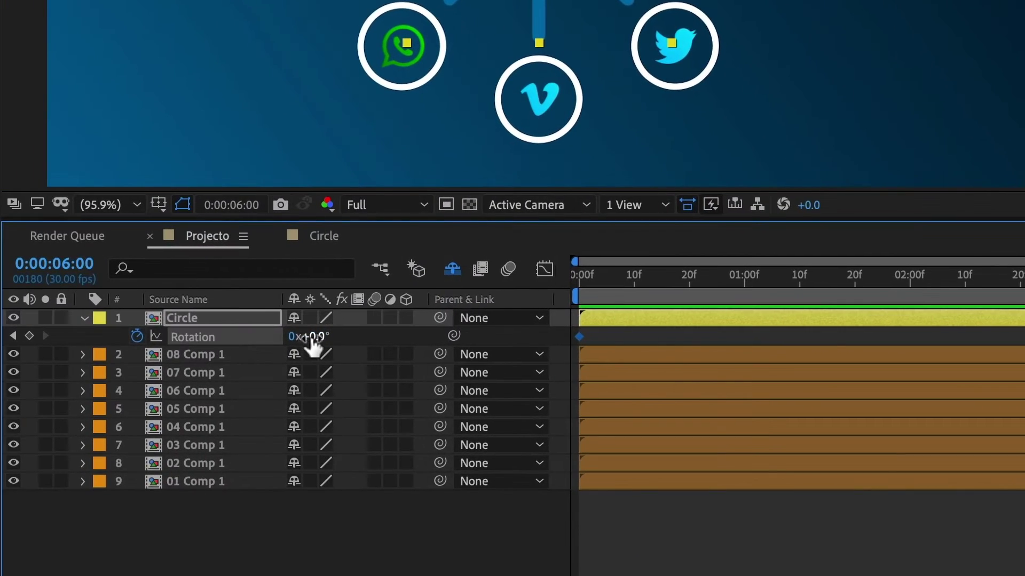
pyautogui.click(311, 338)
pyautogui.write('90')
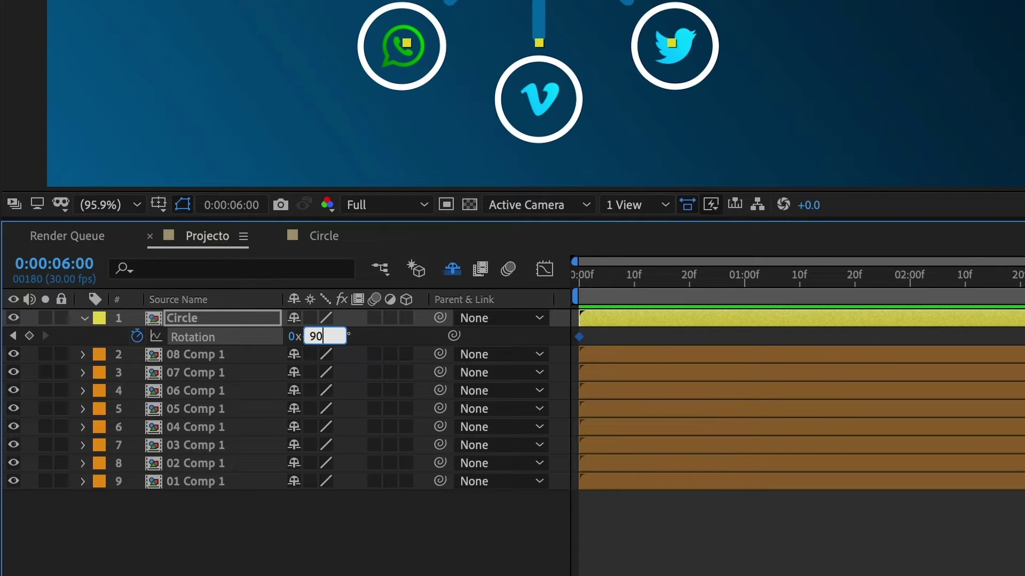
pyautogui.press('Return')
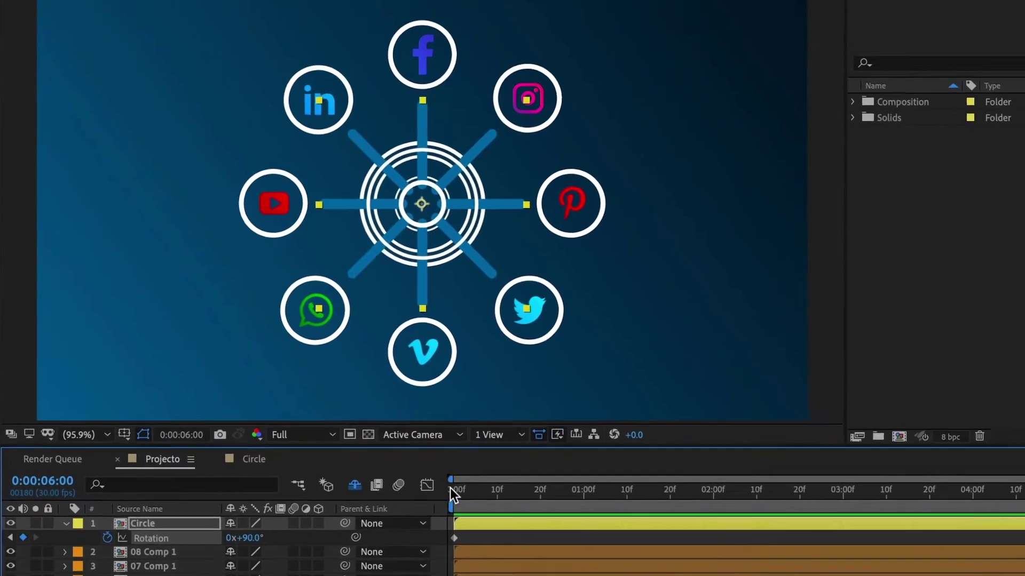
pyautogui.click(436, 503)
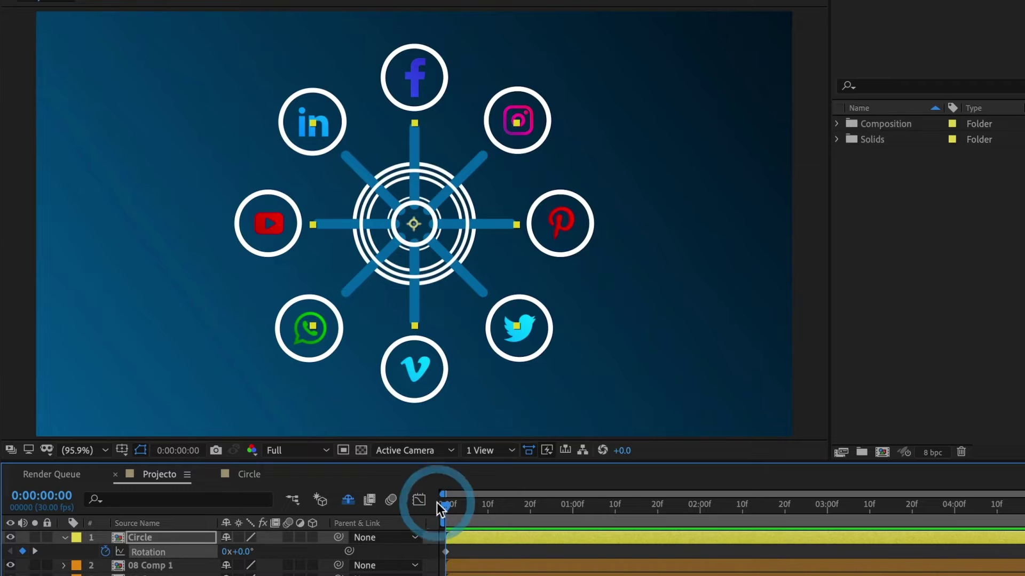
pyautogui.press('space')
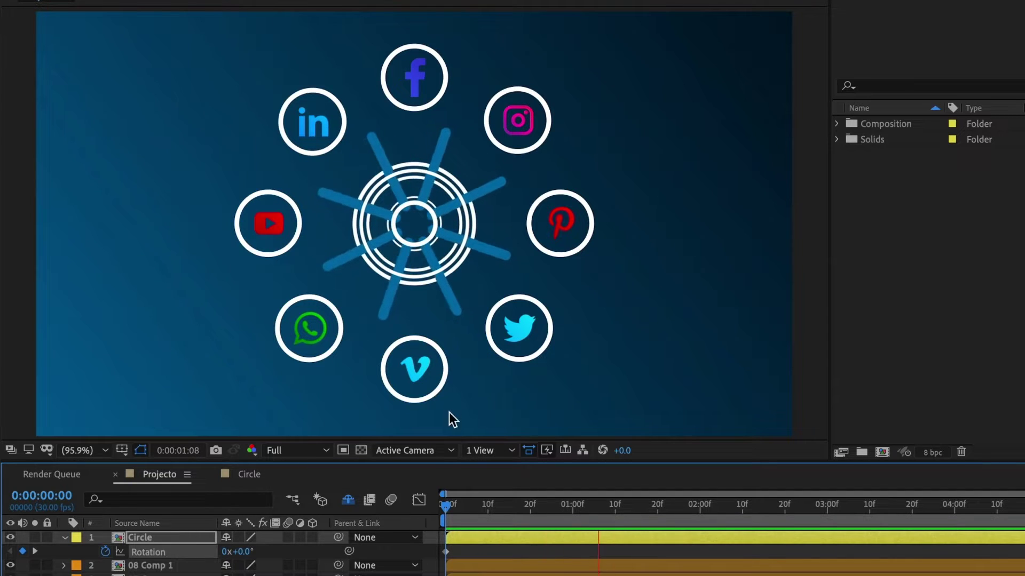
pyautogui.click(443, 504)
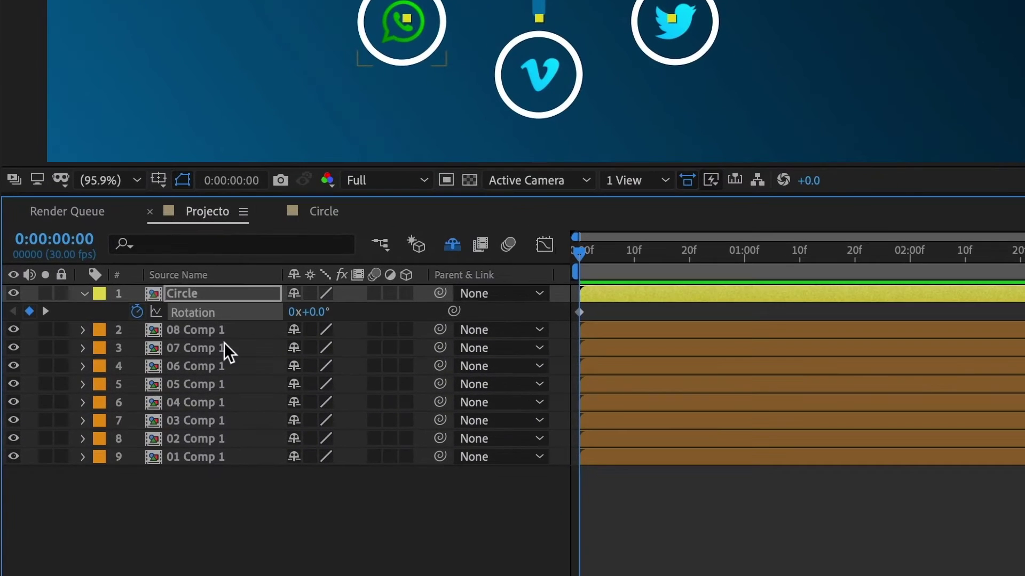
pyautogui.click(166, 572)
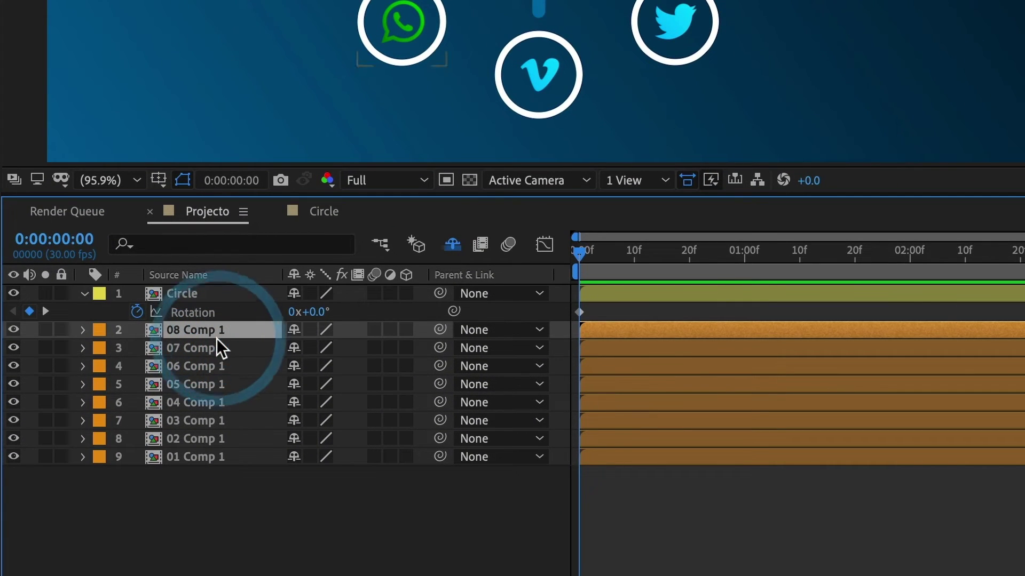
# Step: Select icon layers 2–9 and pick-whip them to Circle as their parent
pyautogui.keyDown('shift'); pyautogui.click(184, 456); pyautogui.keyUp('shift')
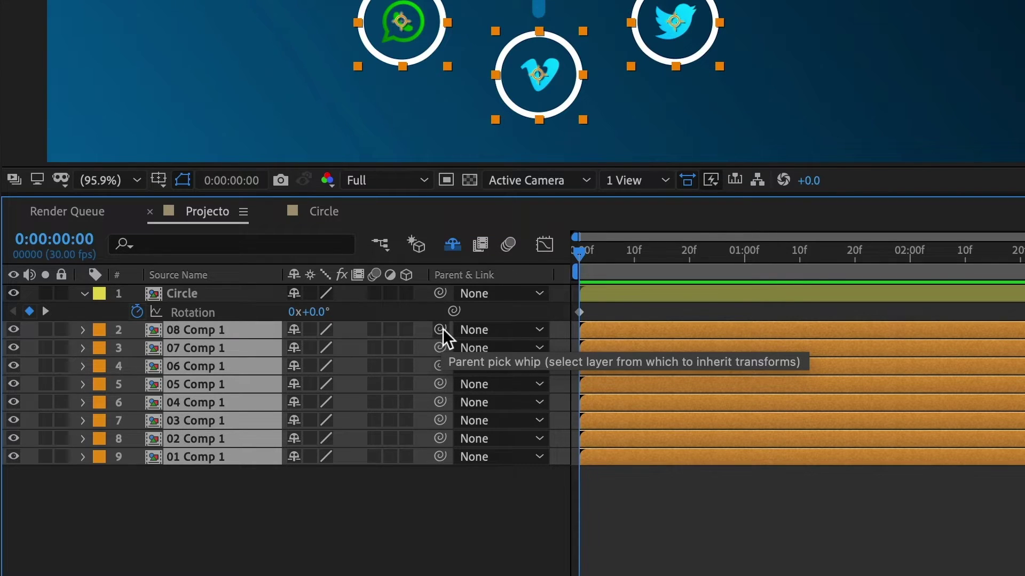
pyautogui.moveTo(440, 329); pyautogui.dragTo(182, 293)
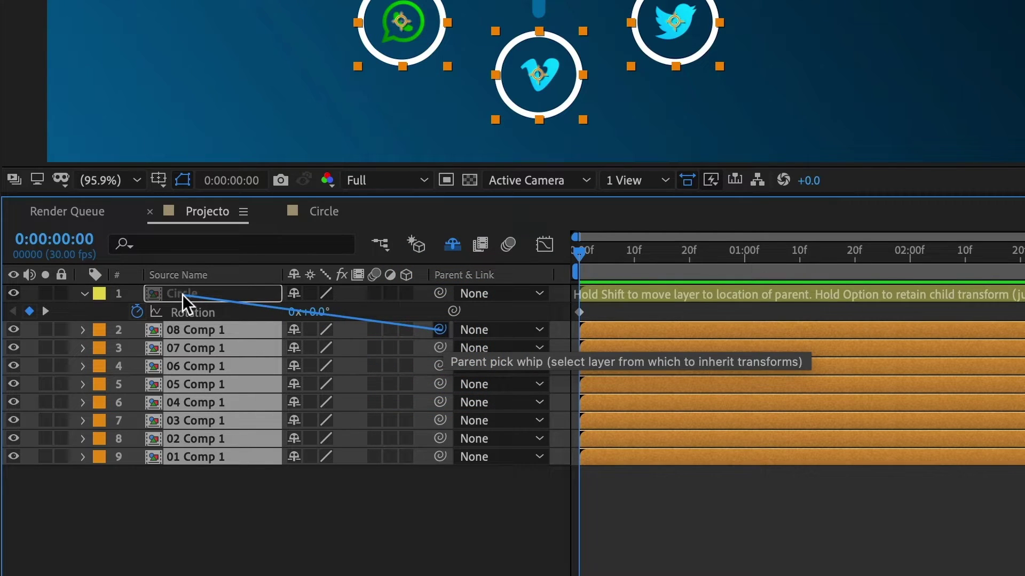
pyautogui.moveTo(182, 294); pyautogui.dragTo(182, 295)
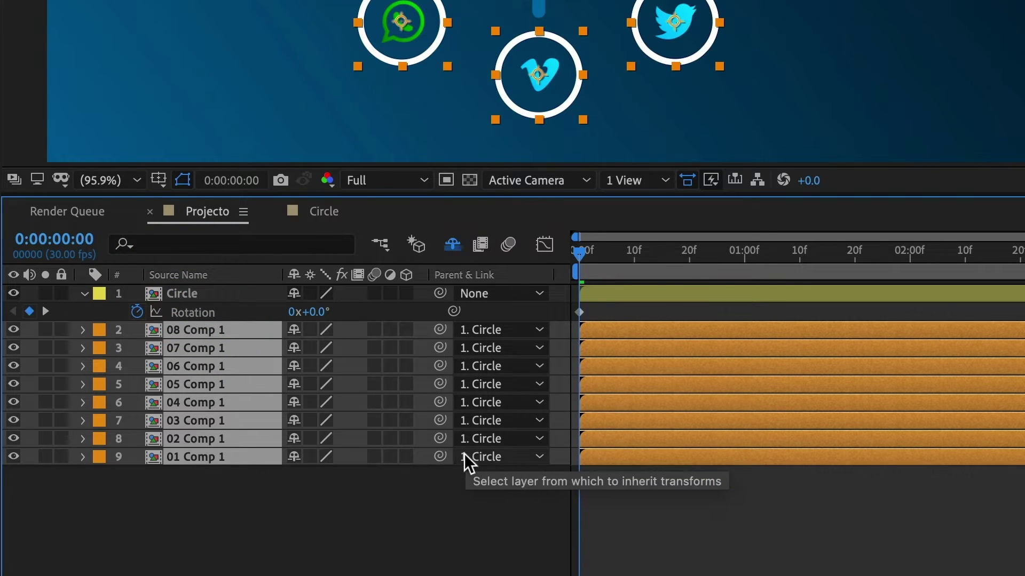
pyautogui.click(192, 293)
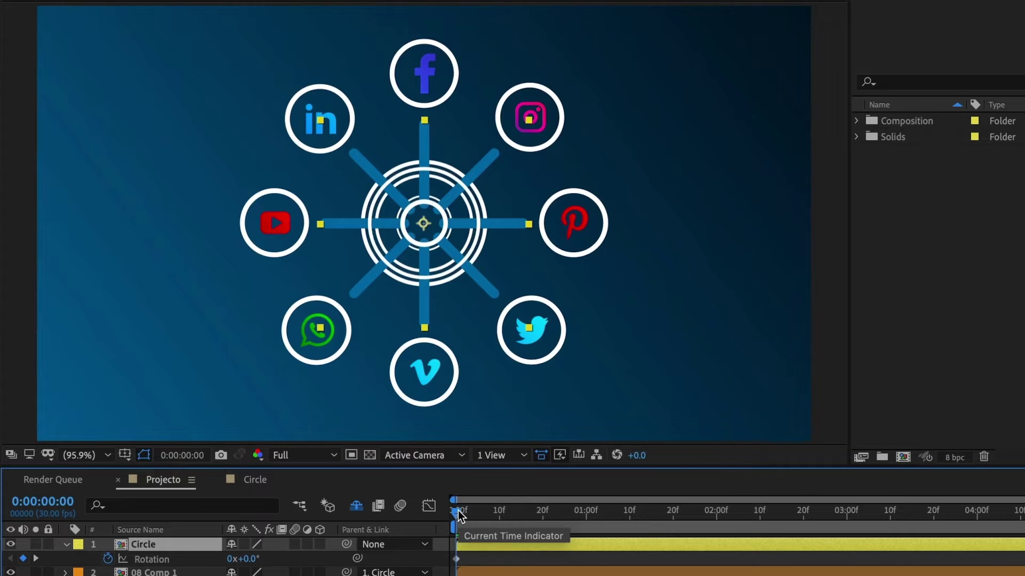
pyautogui.press('space')
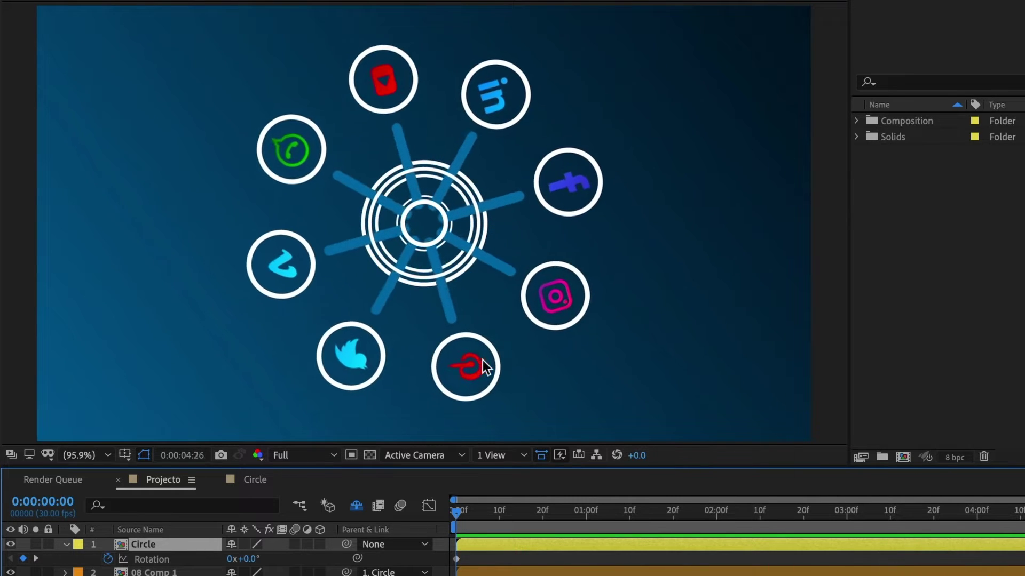
pyautogui.click(450, 520)
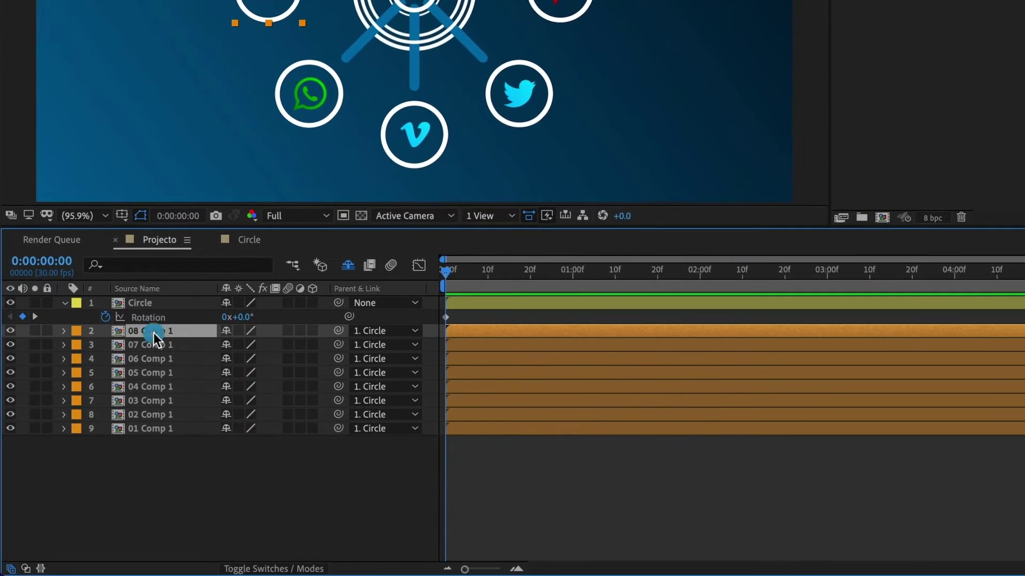
# Step: Select the eight icon layers and add 0° Rotation keyframes at frame 0
pyautogui.click(153, 331)
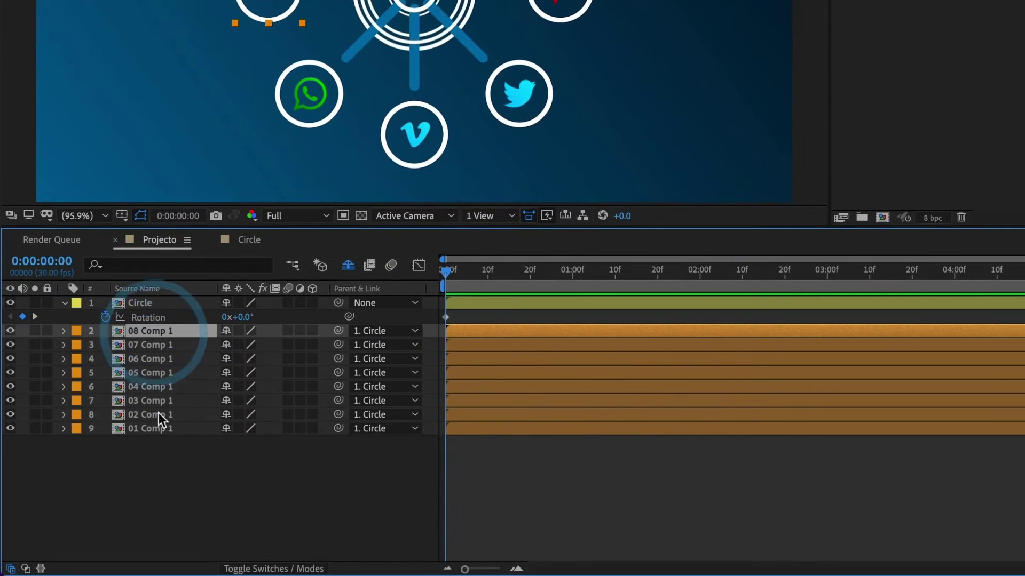
pyautogui.keyDown('shift'); pyautogui.click(155, 428); pyautogui.keyUp('shift')
pyautogui.press('r')
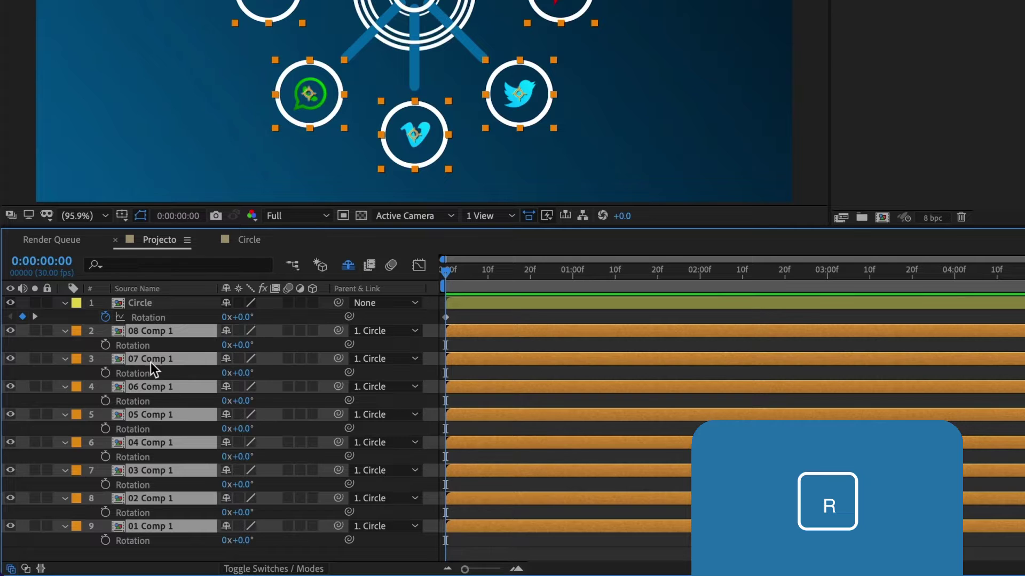
pyautogui.click(106, 345)
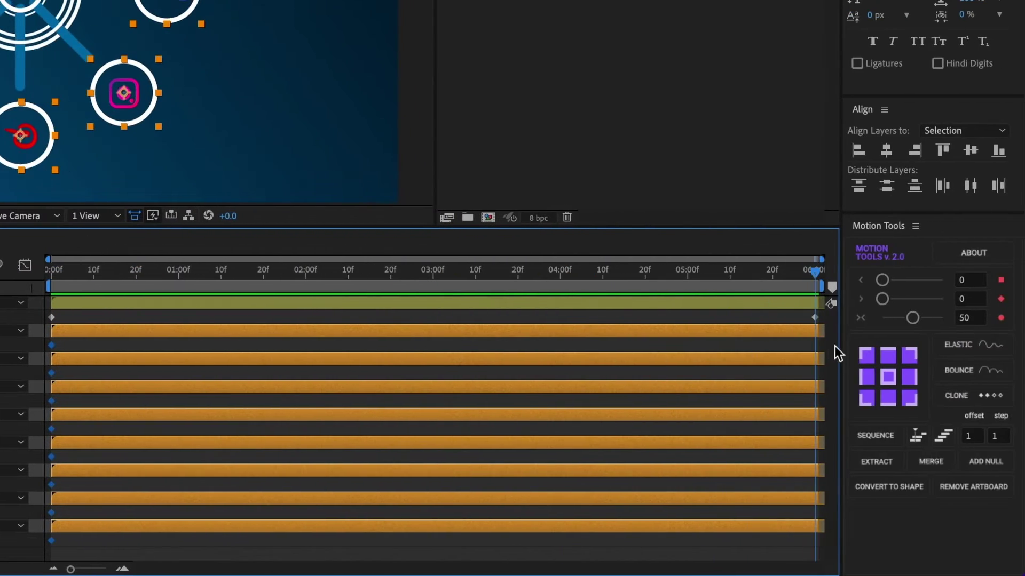
# Step: At 6 seconds, keep Circle at 90° and set the icon layers' Rotation to -90°
pyautogui.moveTo(450, 273); pyautogui.dragTo(838, 346)
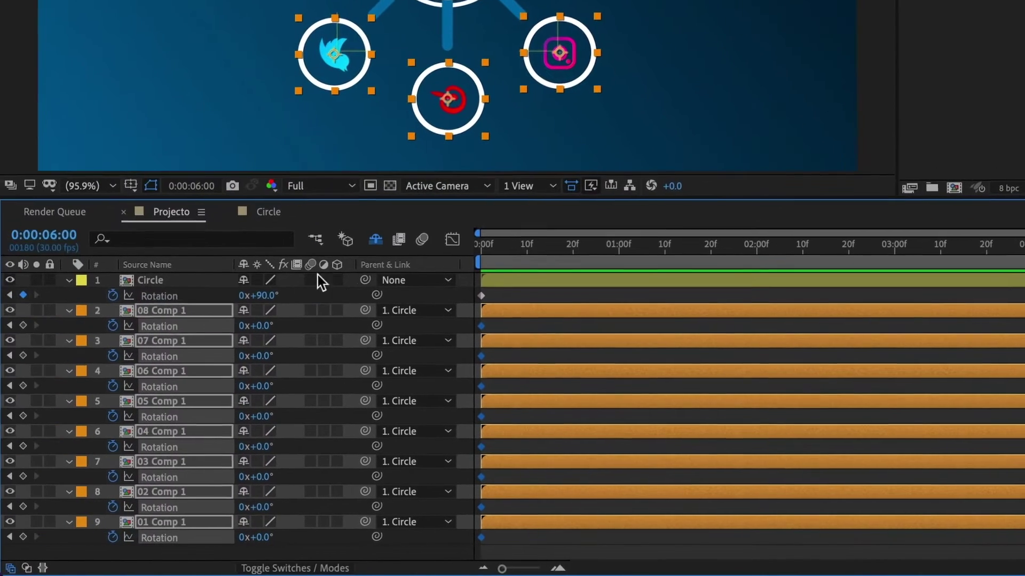
pyautogui.moveTo(275, 295); pyautogui.dragTo(268, 302)
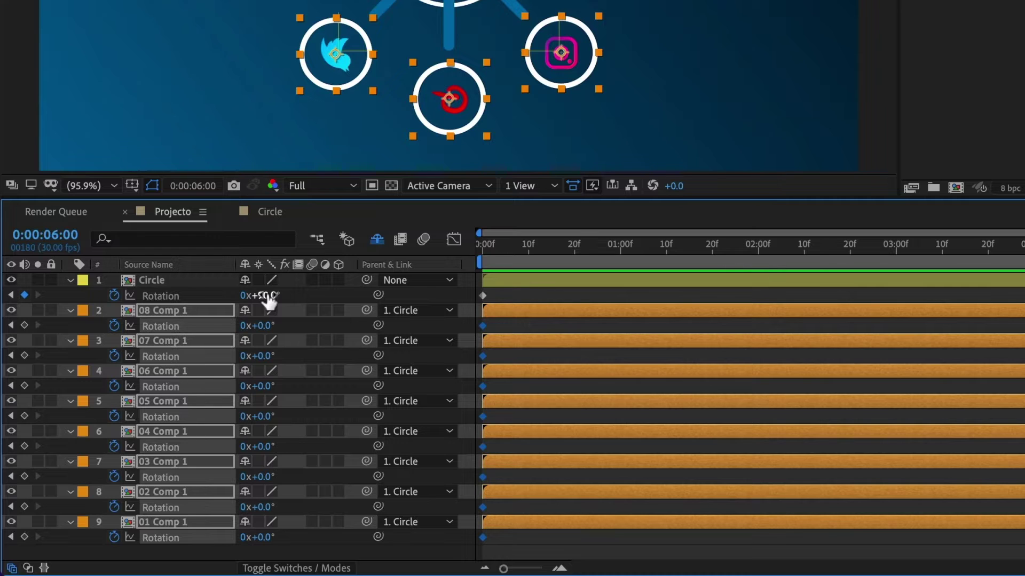
pyautogui.moveTo(268, 302); pyautogui.dragTo(269, 308)
pyautogui.click(267, 327)
pyautogui.press('Return')
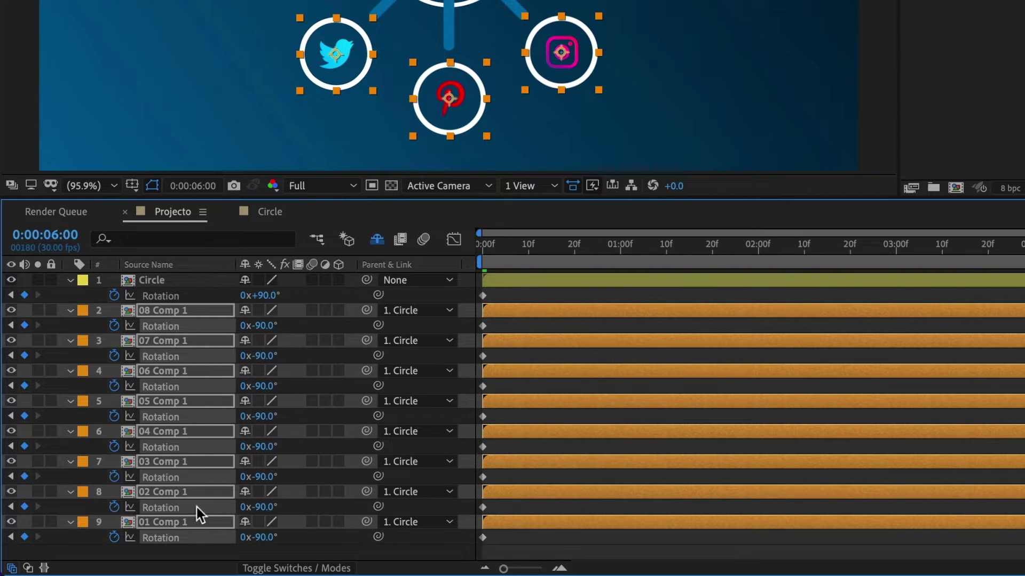
pyautogui.click(190, 282)
pyautogui.click(479, 247)
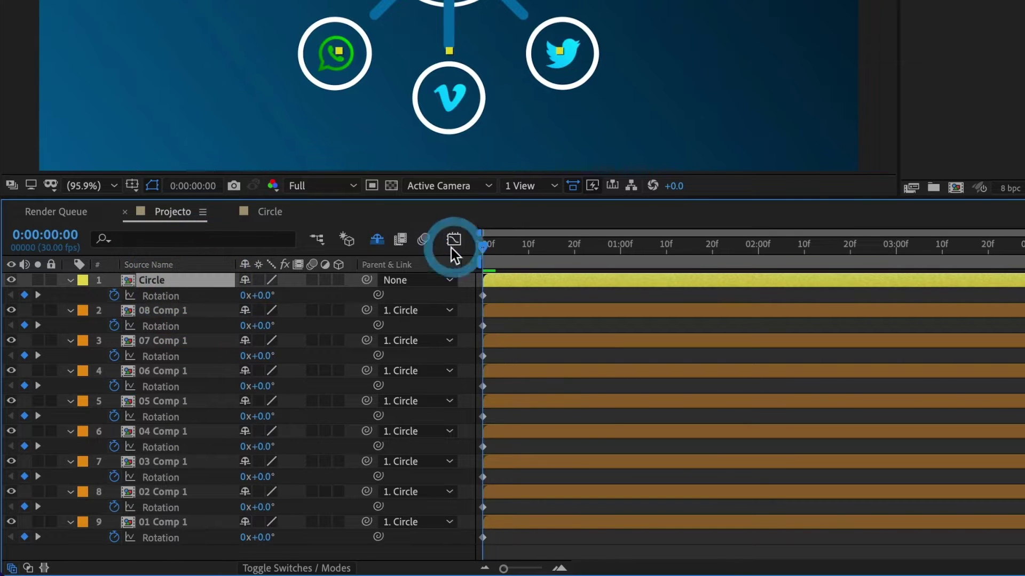
pyautogui.press('space')
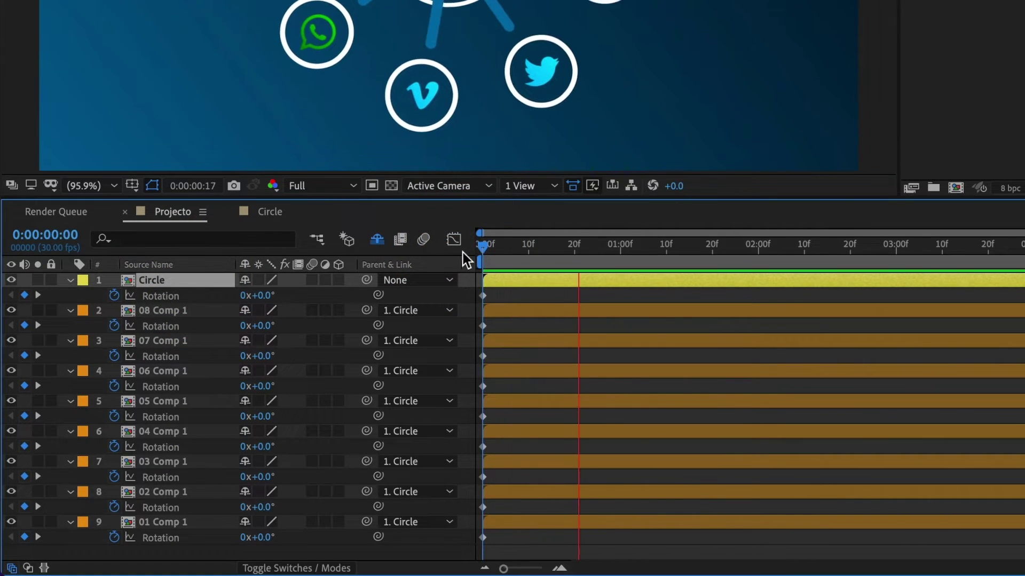
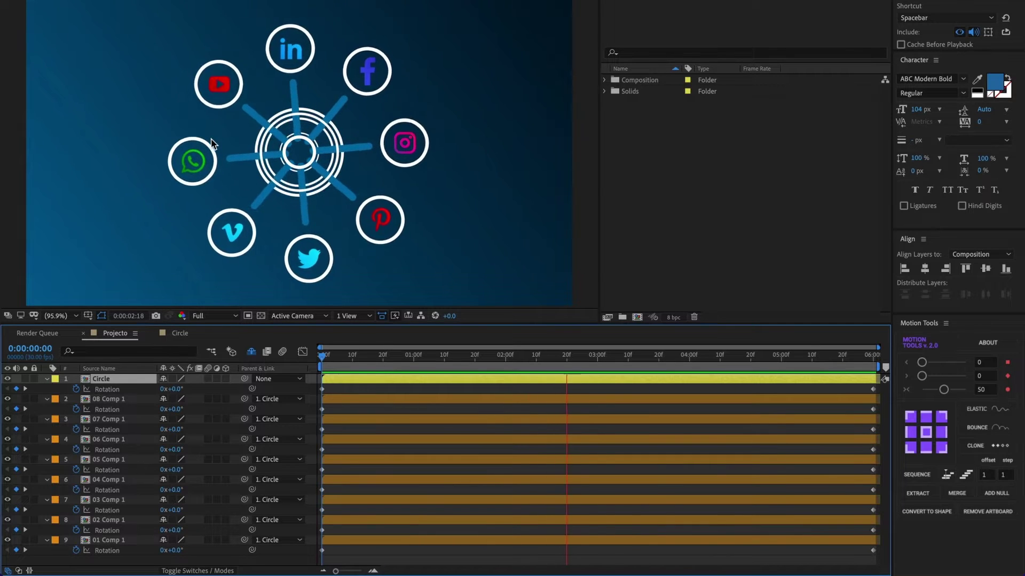
# Step: Stop the preview at frame 15 and select the eight icon layers, 08 Comp 1 through 01 Comp 1
pyautogui.click(367, 357)
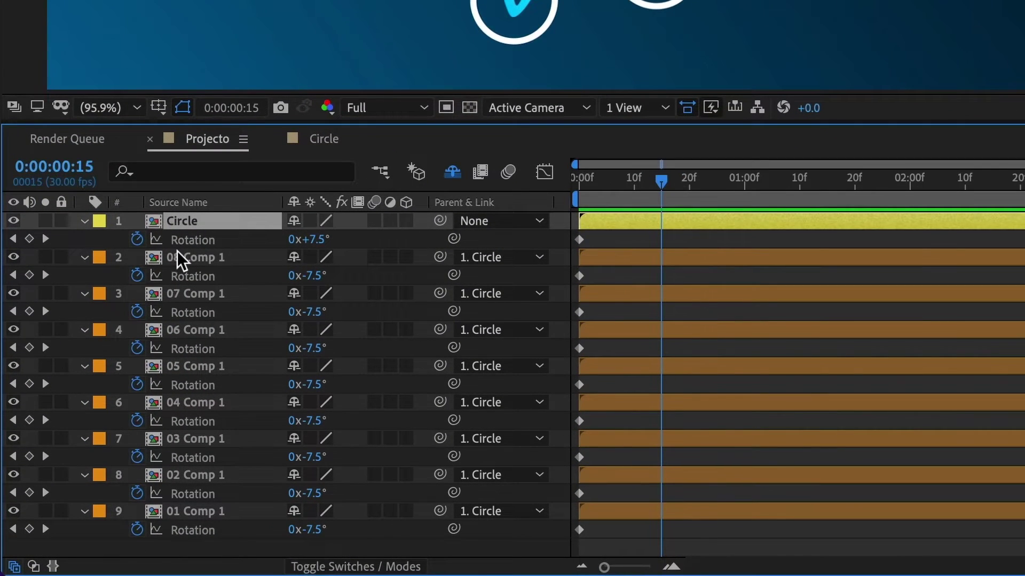
pyautogui.click(177, 250)
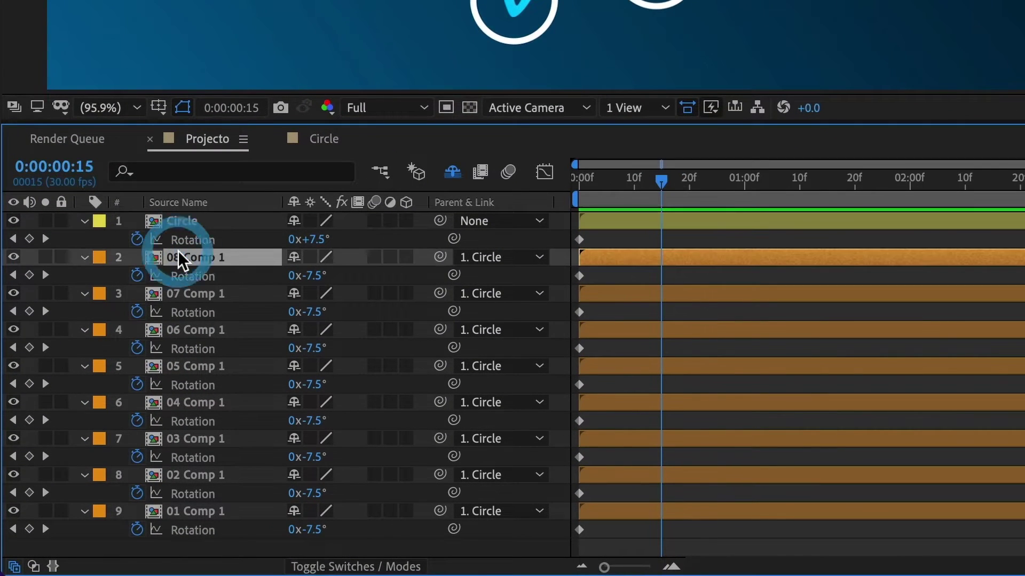
pyautogui.keyDown('shift'); pyautogui.click(191, 509); pyautogui.keyUp('shift')
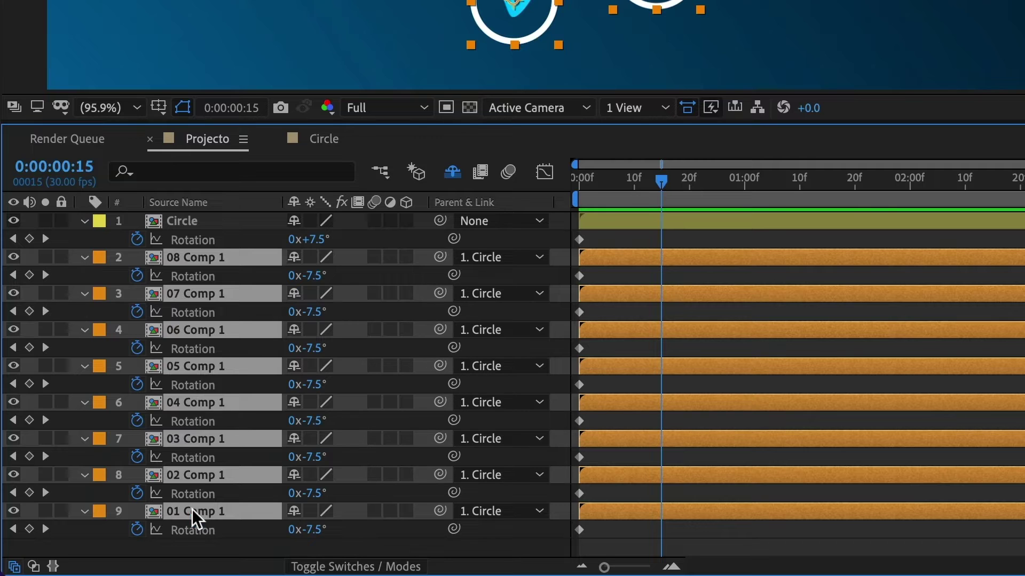
# Step: Reveal the Circle layer's Scale and set Scale keyframes at frame 0 and frame 17
pyautogui.press('s')
pyautogui.click(175, 221)
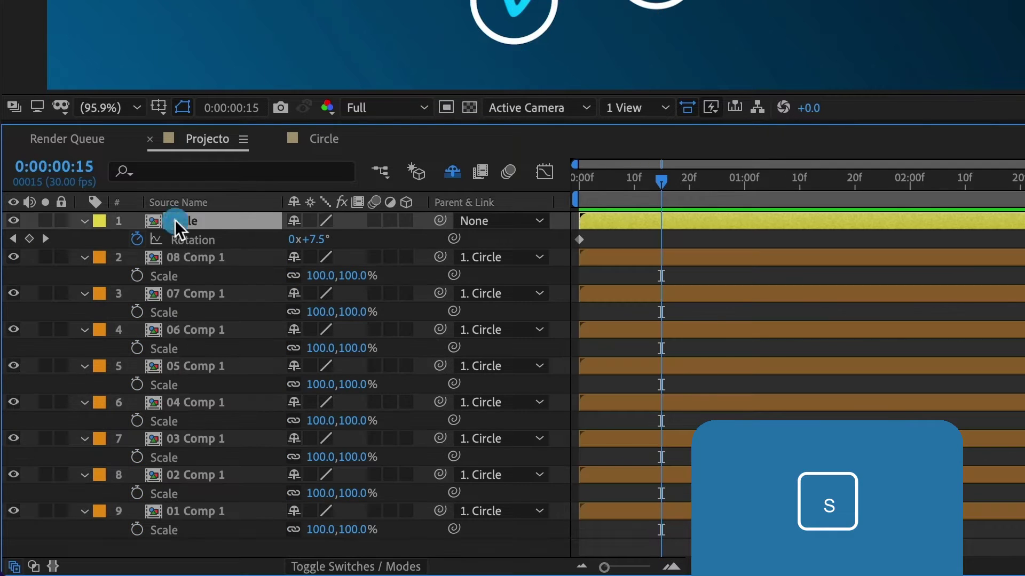
pyautogui.press('s')
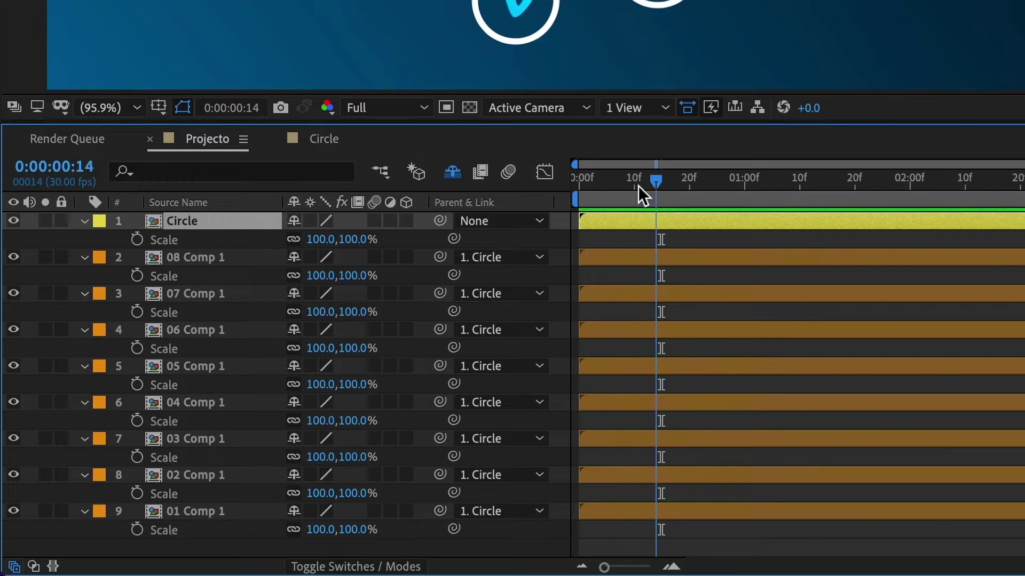
pyautogui.moveTo(643, 189); pyautogui.dragTo(565, 187)
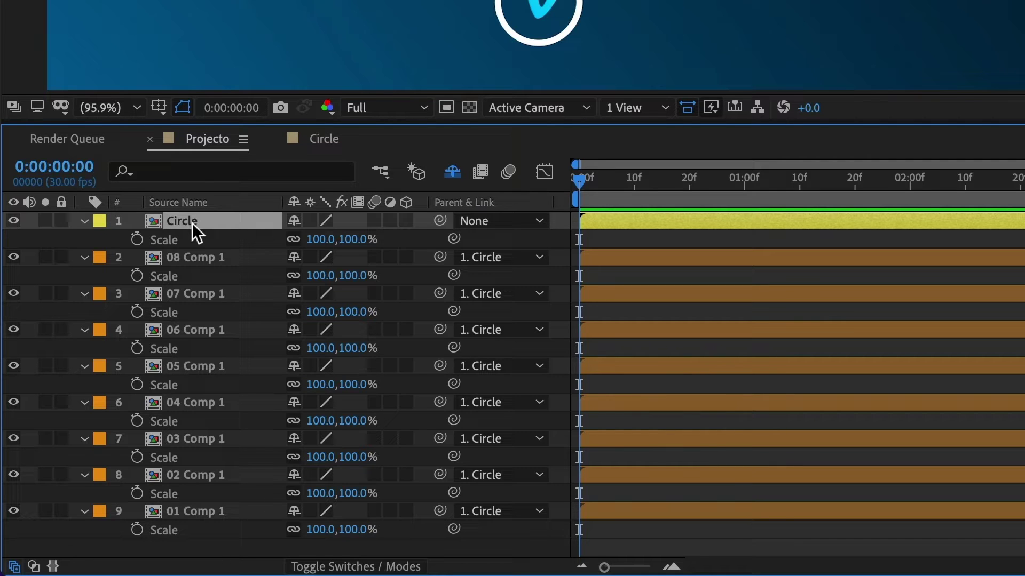
pyautogui.click(137, 239)
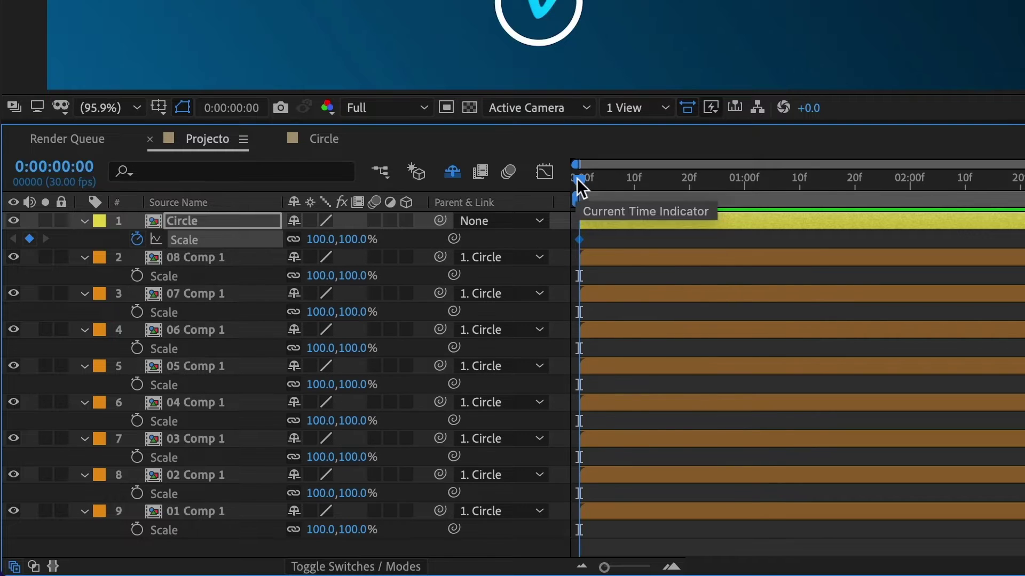
pyautogui.moveTo(579, 182); pyautogui.dragTo(677, 190)
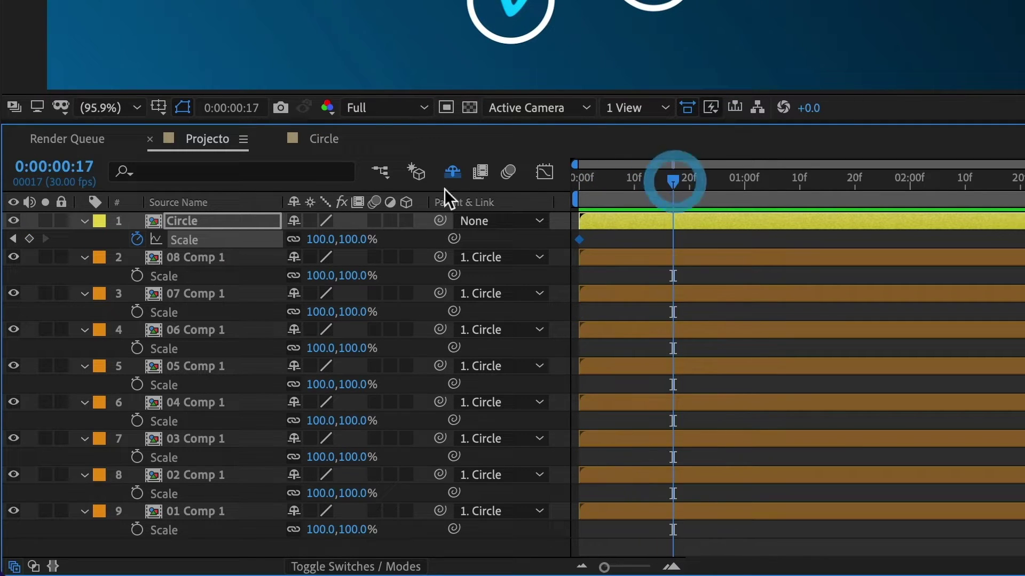
pyautogui.click(30, 239)
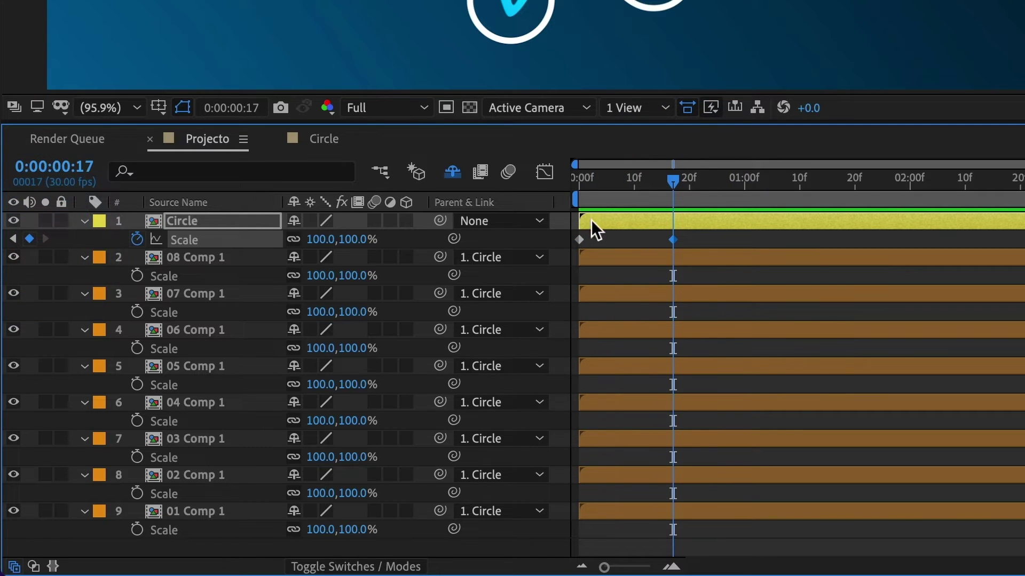
# Step: Add a Circle Scale keyframe at frame 10 set to 115%, and set frame 0 to 0%
pyautogui.moveTo(658, 182); pyautogui.dragTo(634, 182)
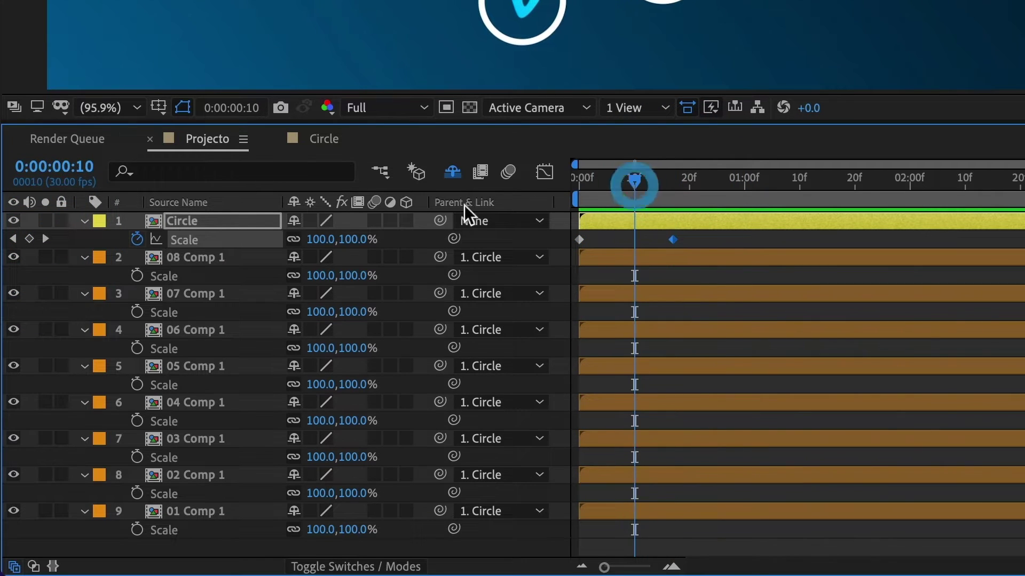
pyautogui.click(29, 239)
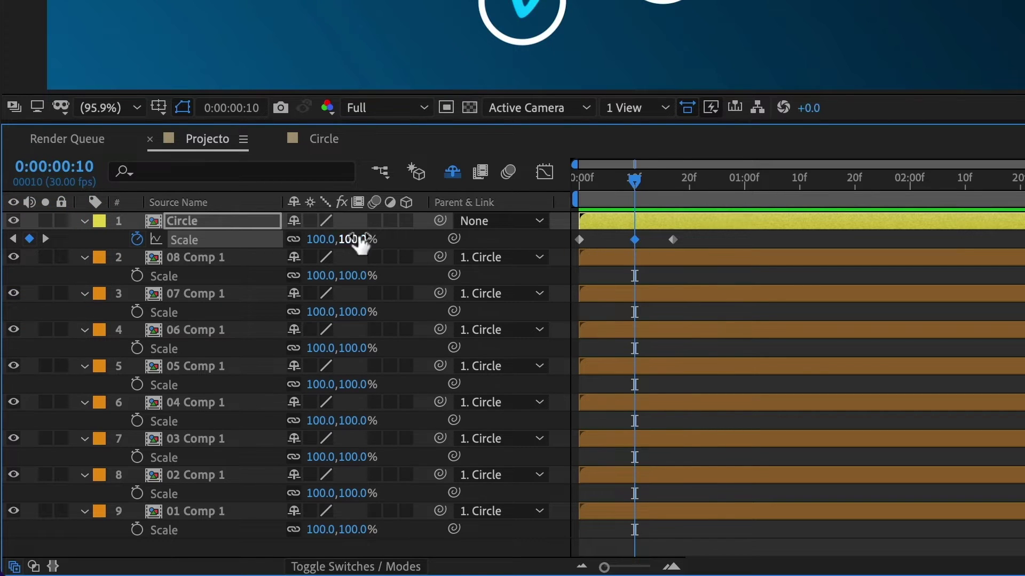
pyautogui.click(327, 239)
pyautogui.write('115')
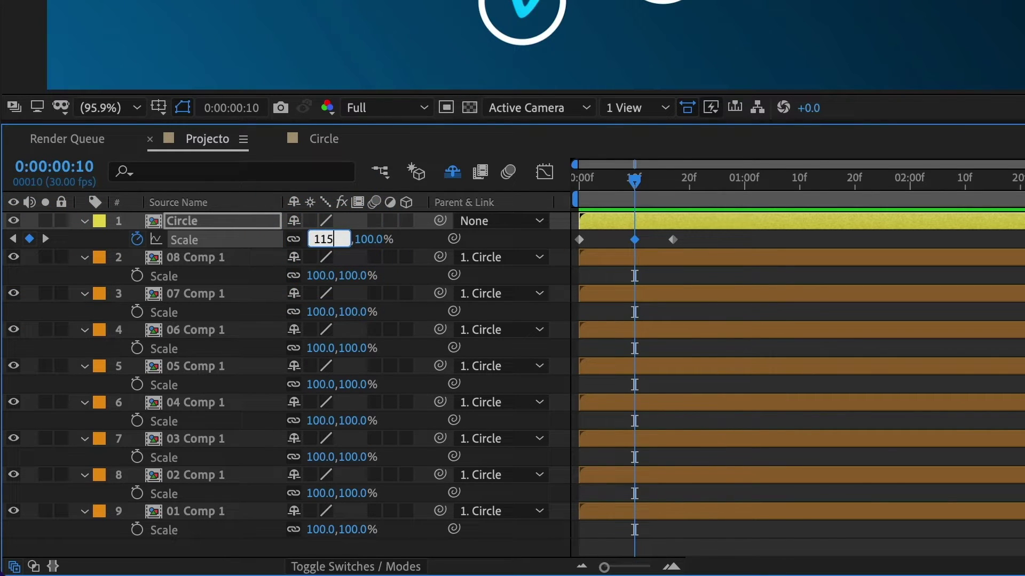
pyautogui.press('Return')
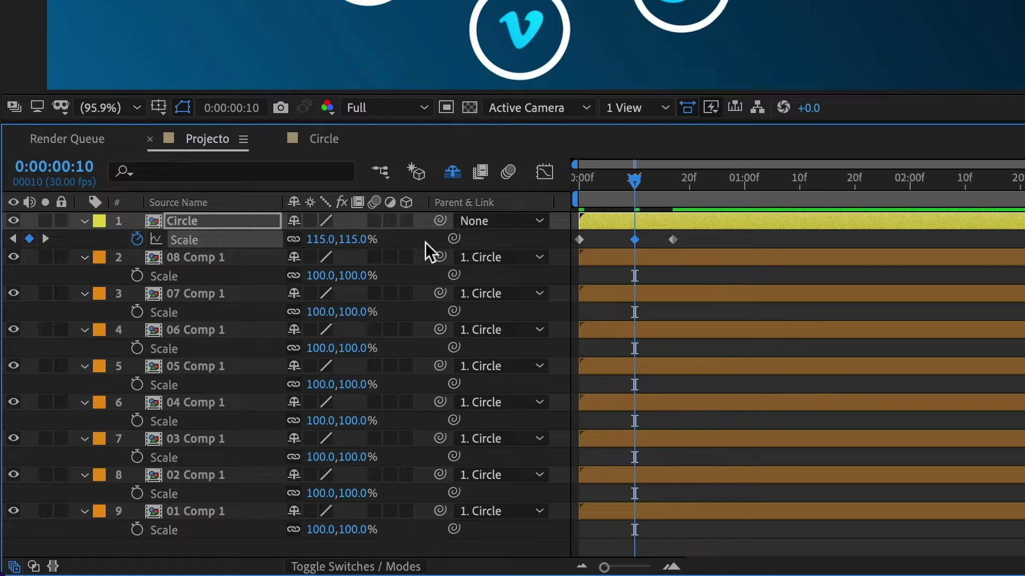
pyautogui.click(571, 186)
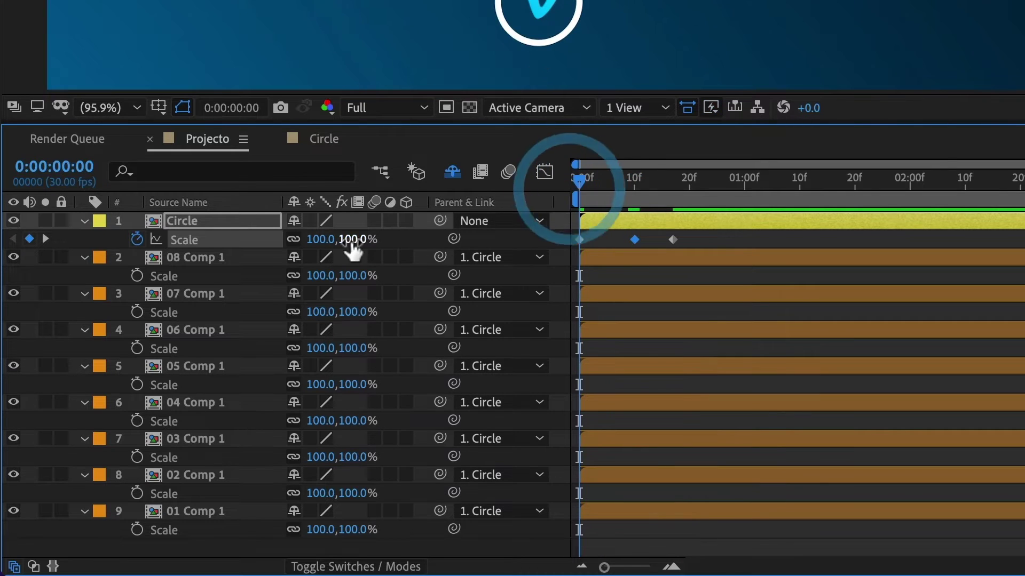
pyautogui.click(327, 240)
pyautogui.write('0')
pyautogui.press('Return')
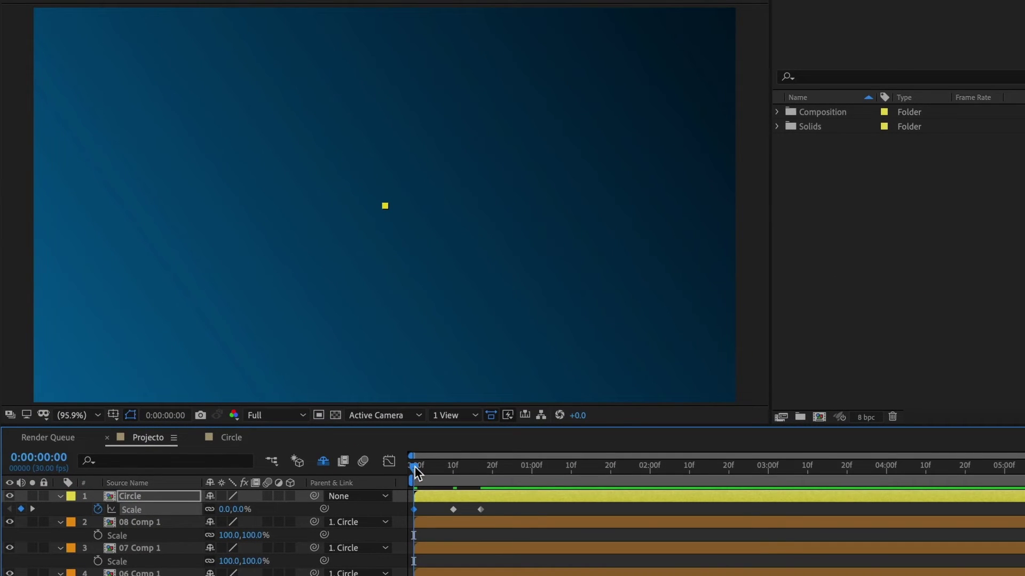
# Step: Preview the Circle's pop-in, then marquee-select its three Scale keyframes
pyautogui.press('space')
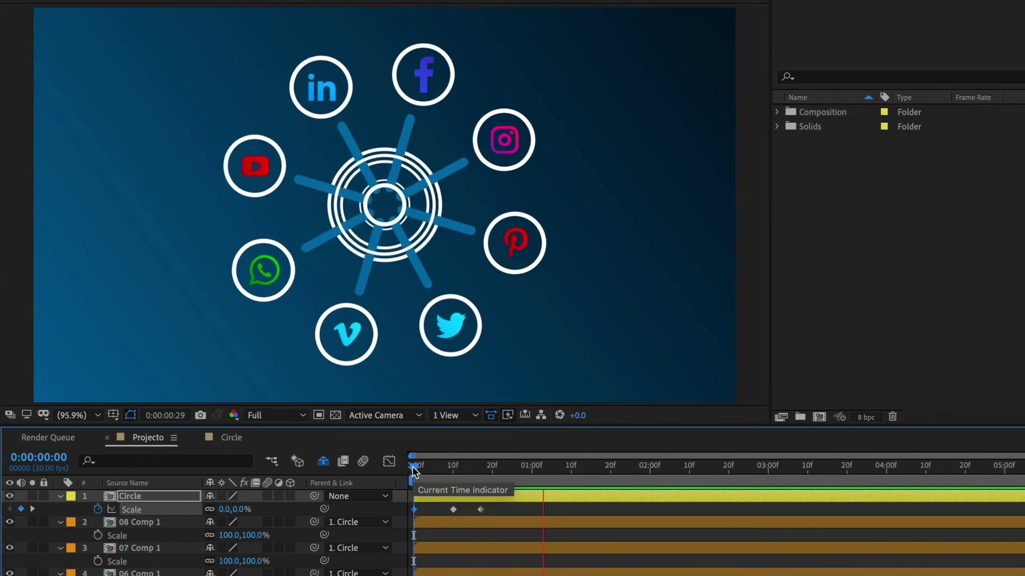
pyautogui.press('space')
pyautogui.press('space')
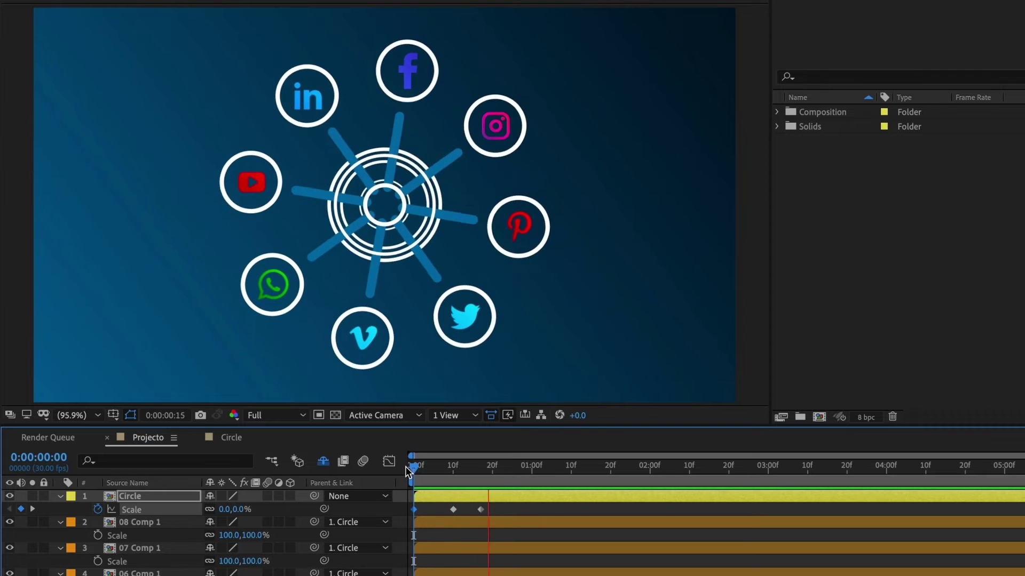
pyautogui.press('space')
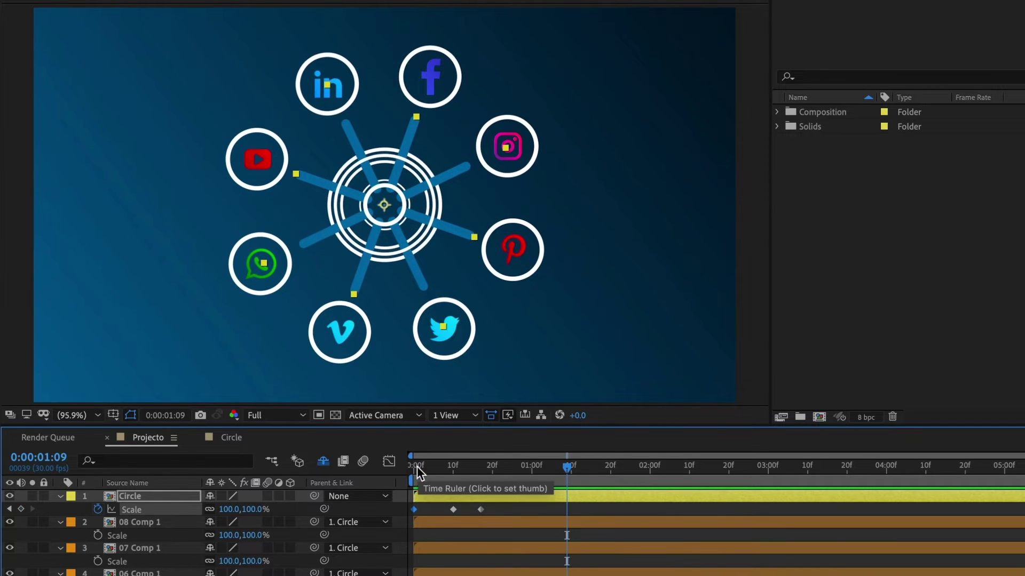
pyautogui.moveTo(417, 467); pyautogui.dragTo(454, 466)
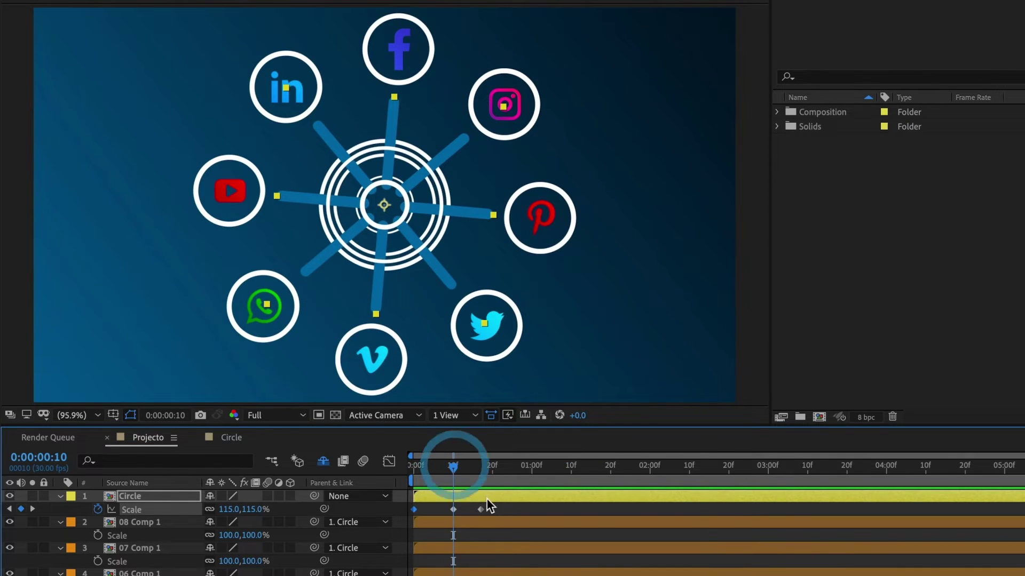
pyautogui.moveTo(492, 507); pyautogui.dragTo(401, 518)
# Step: Apply Easy Ease to the Circle's three Scale keyframes and preview from frame 0
pyautogui.rightClick(452, 510)
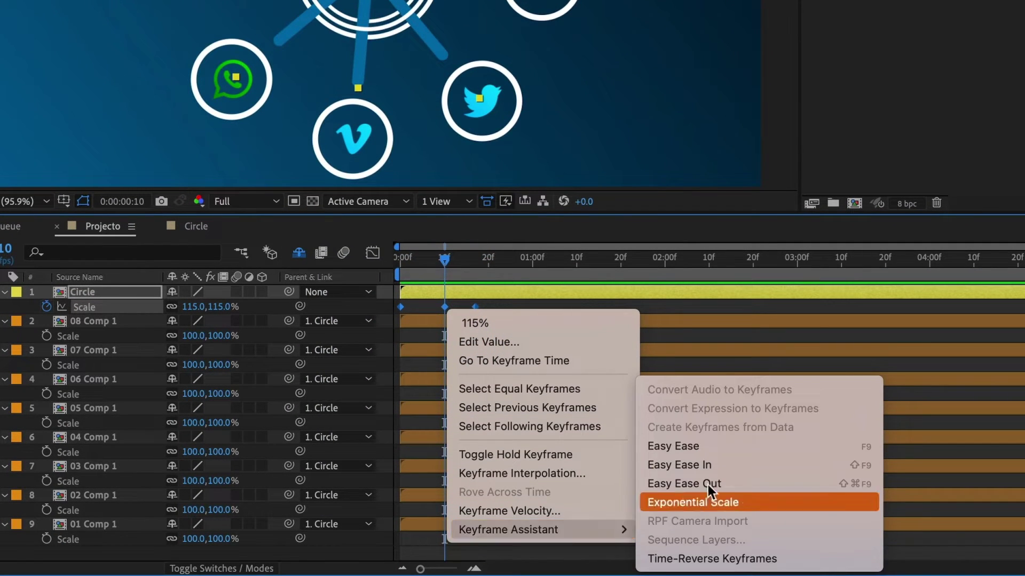
pyautogui.click(706, 448)
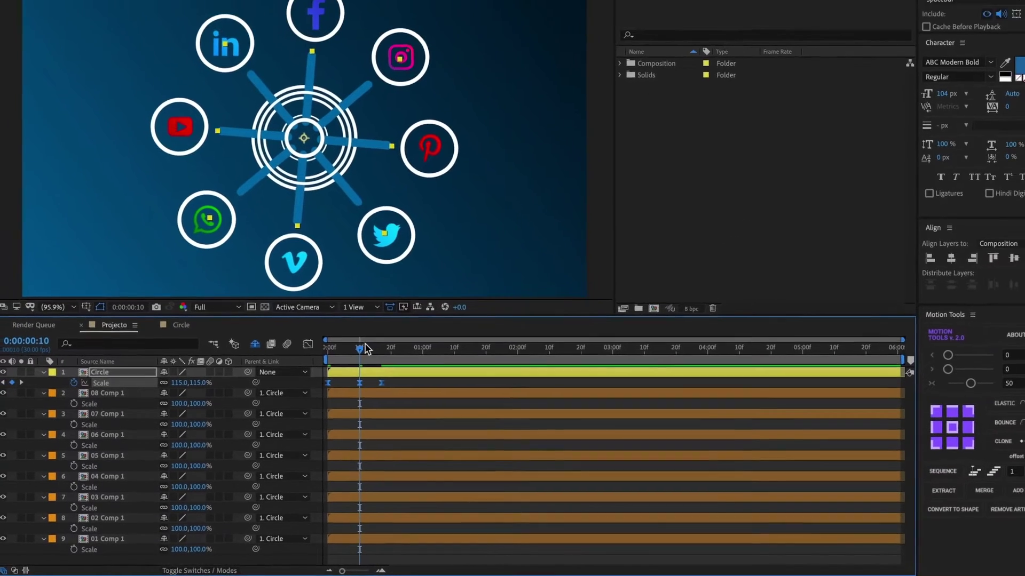
pyautogui.moveTo(366, 348); pyautogui.dragTo(325, 348)
pyautogui.press('space')
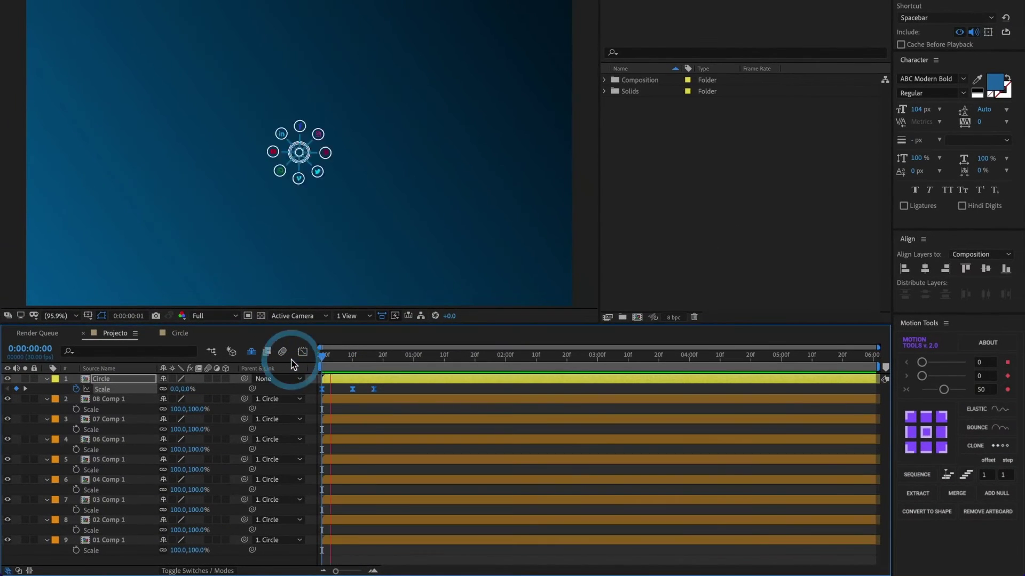
pyautogui.click(267, 352)
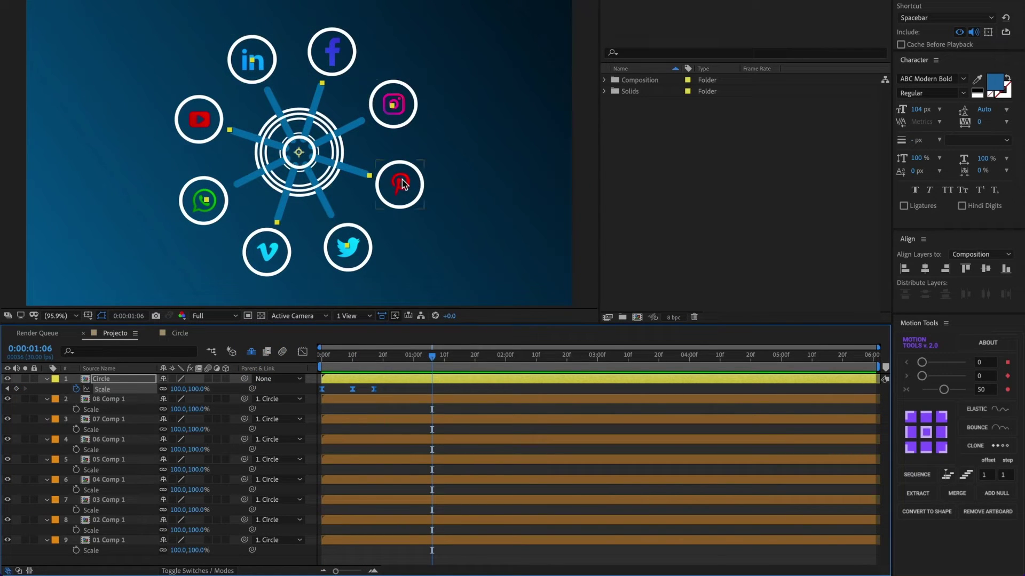
pyautogui.click(395, 355)
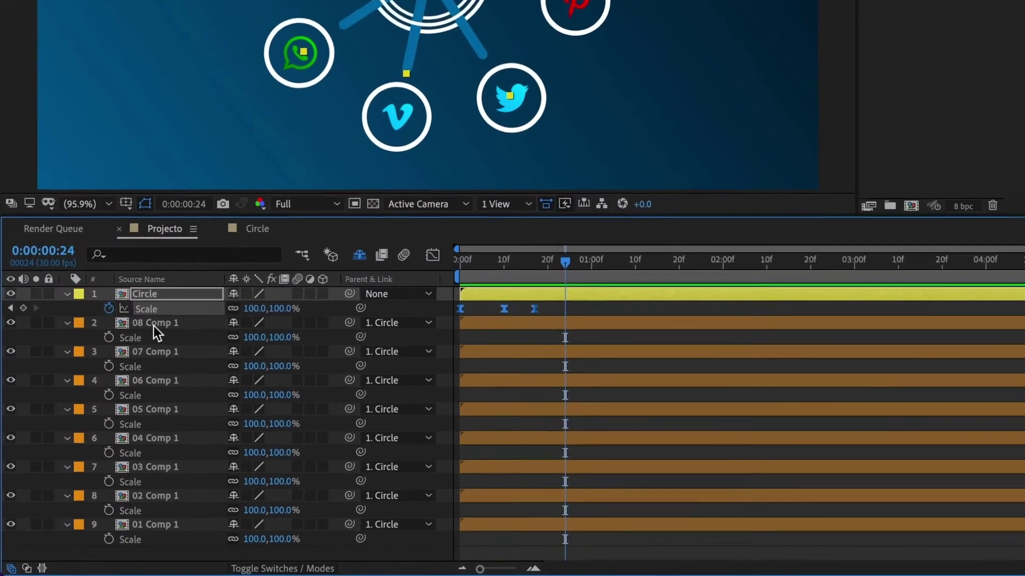
pyautogui.click(106, 399)
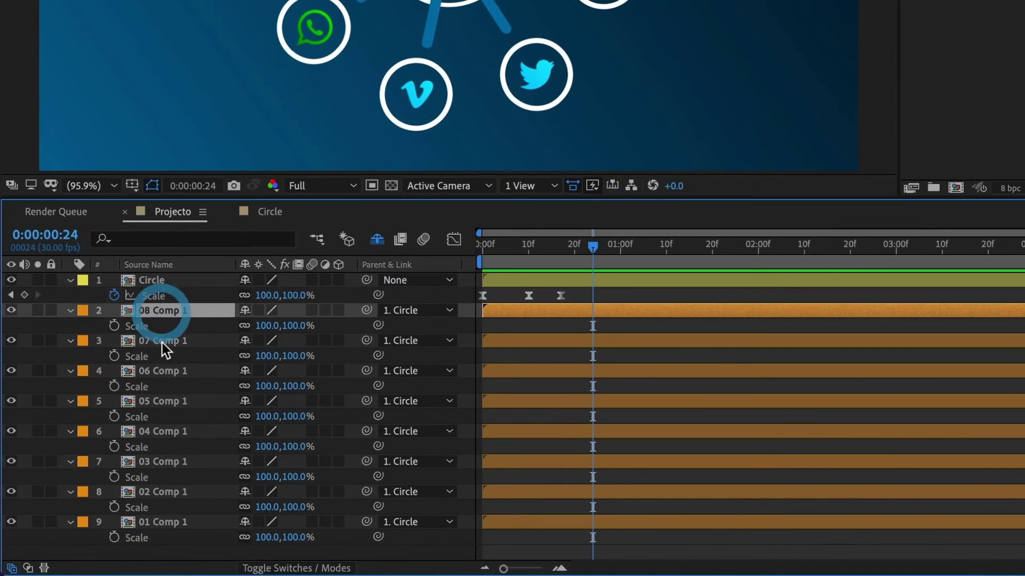
# Step: Add Scale keyframes to all eight icons at frame 24 and 1:04, setting frame 24 to 0%
pyautogui.keyDown('shift'); pyautogui.click(150, 519); pyautogui.keyUp('shift')
pyautogui.click(114, 326)
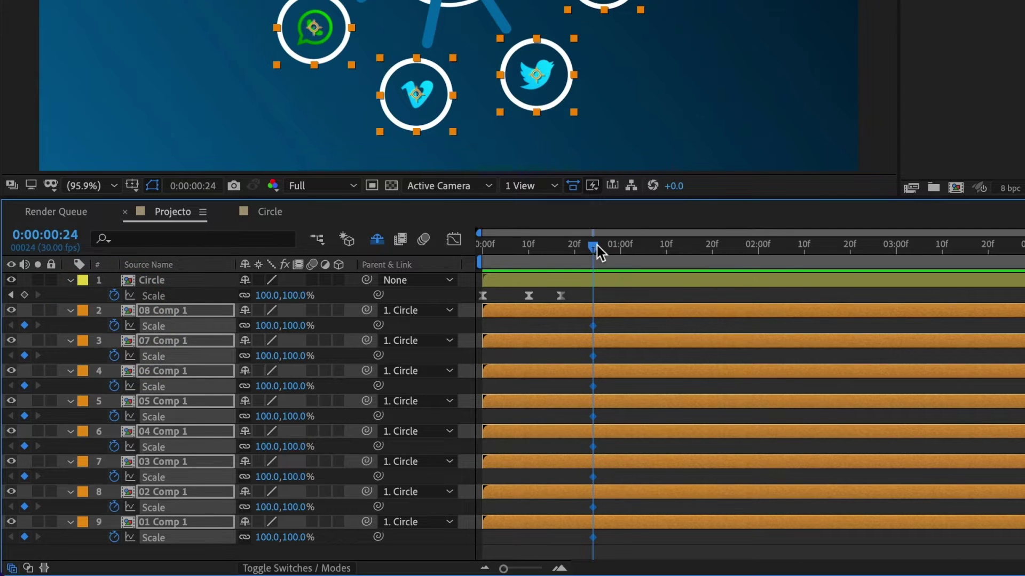
pyautogui.moveTo(594, 244); pyautogui.dragTo(678, 250)
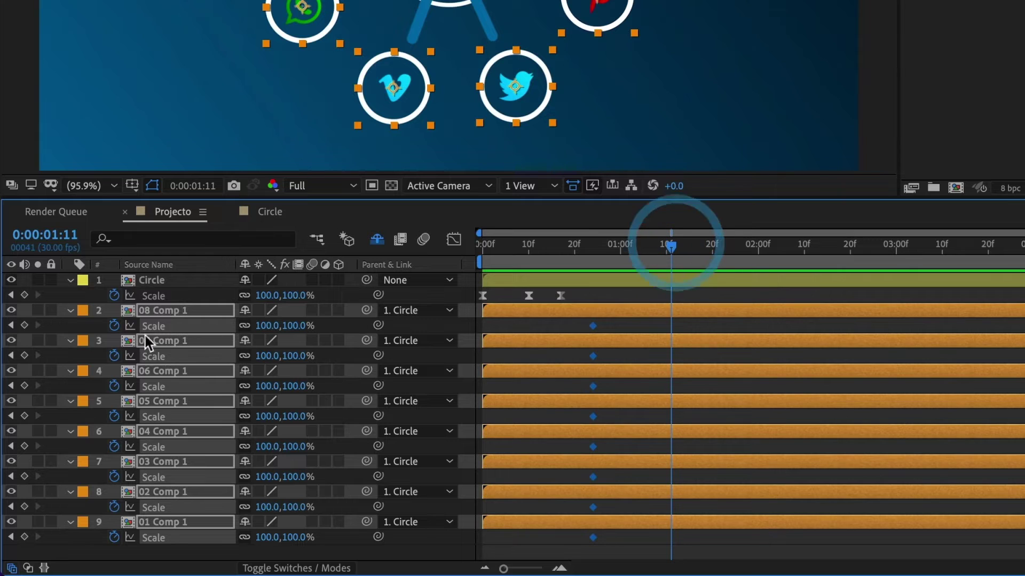
pyautogui.moveTo(673, 246); pyautogui.dragTo(639, 250)
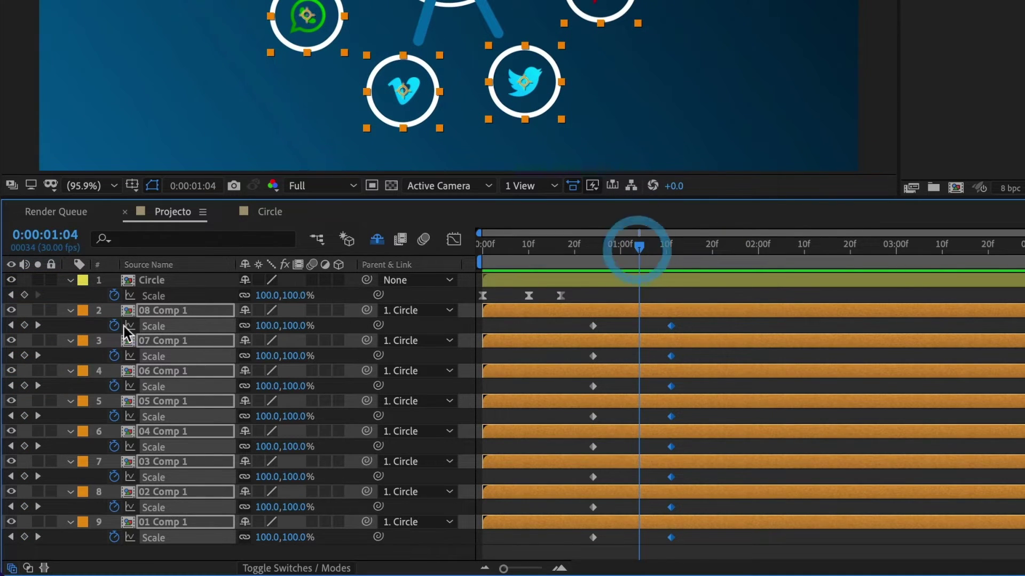
pyautogui.click(24, 325)
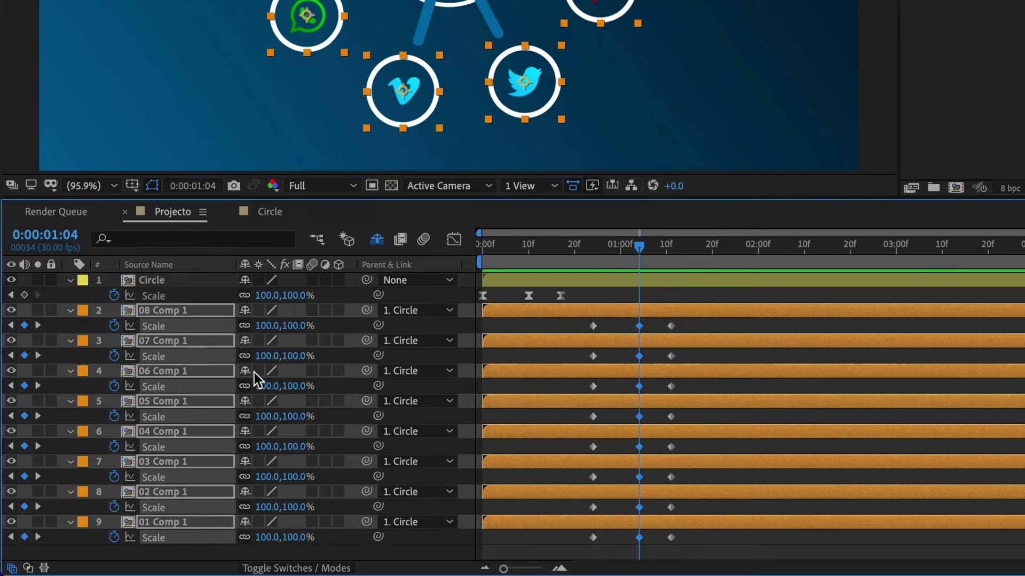
pyautogui.moveTo(583, 321); pyautogui.dragTo(604, 540)
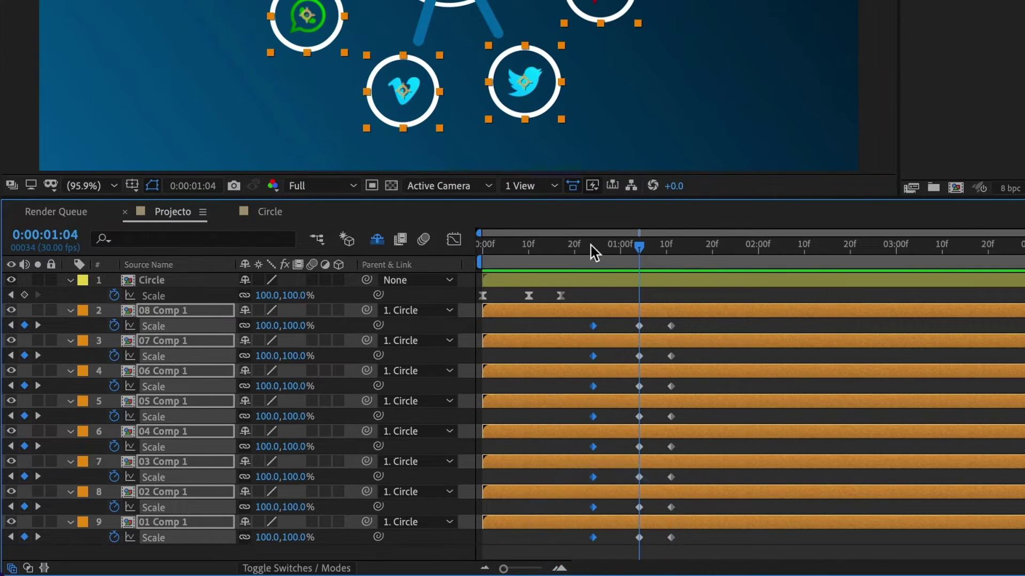
pyautogui.click(592, 245)
pyautogui.click(294, 326)
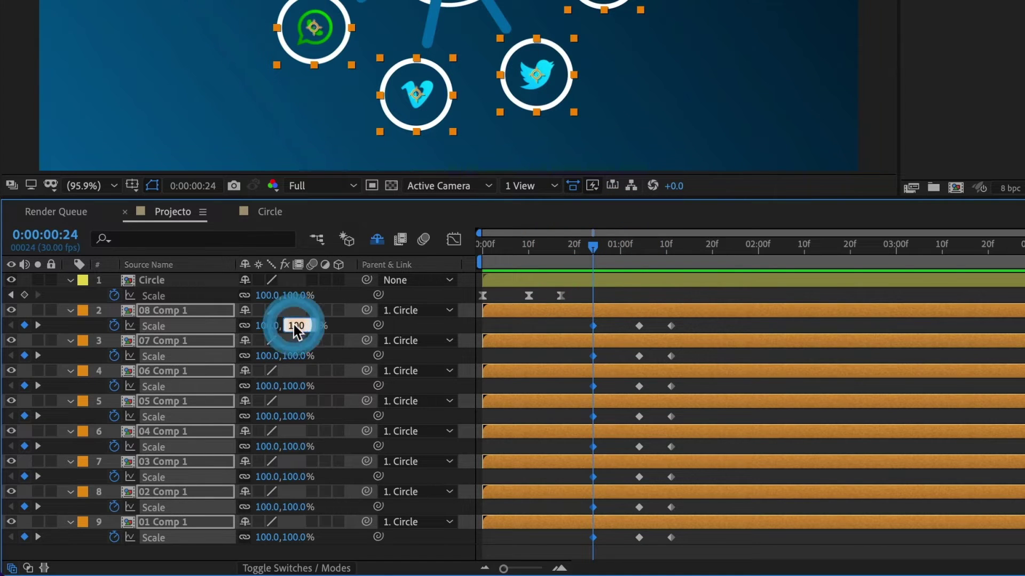
pyautogui.write('0')
pyautogui.press('Return')
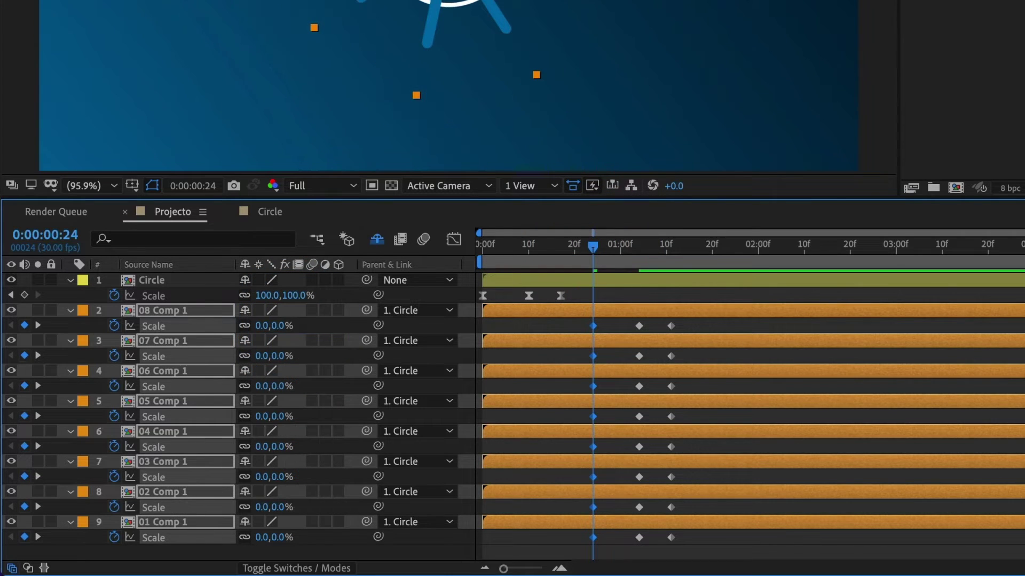
# Step: Set the icons' 1:04 Scale keyframes to 115% and scrub to check the overshoot
pyautogui.moveTo(594, 241); pyautogui.dragTo(639, 244)
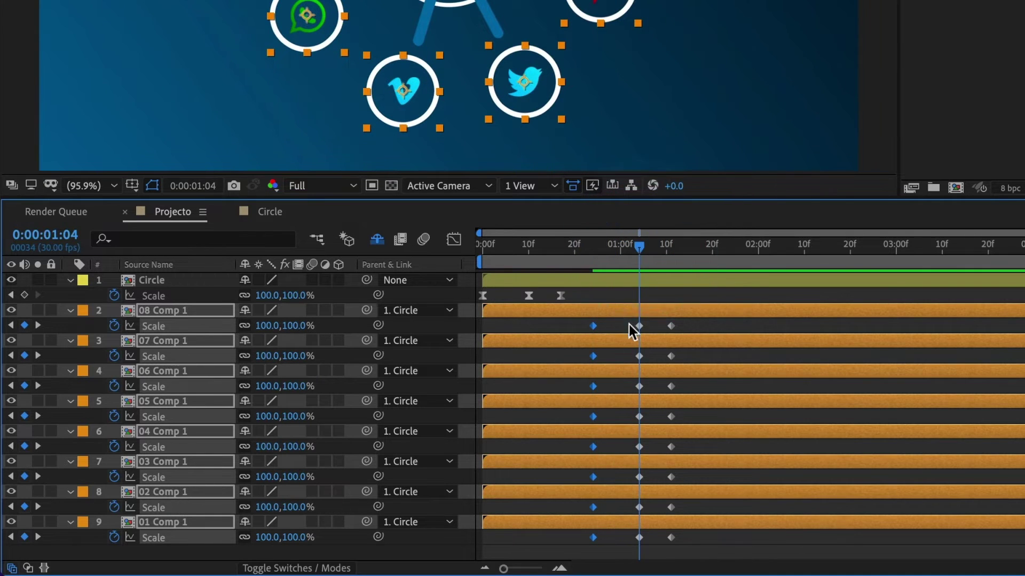
pyautogui.moveTo(629, 320); pyautogui.dragTo(651, 541)
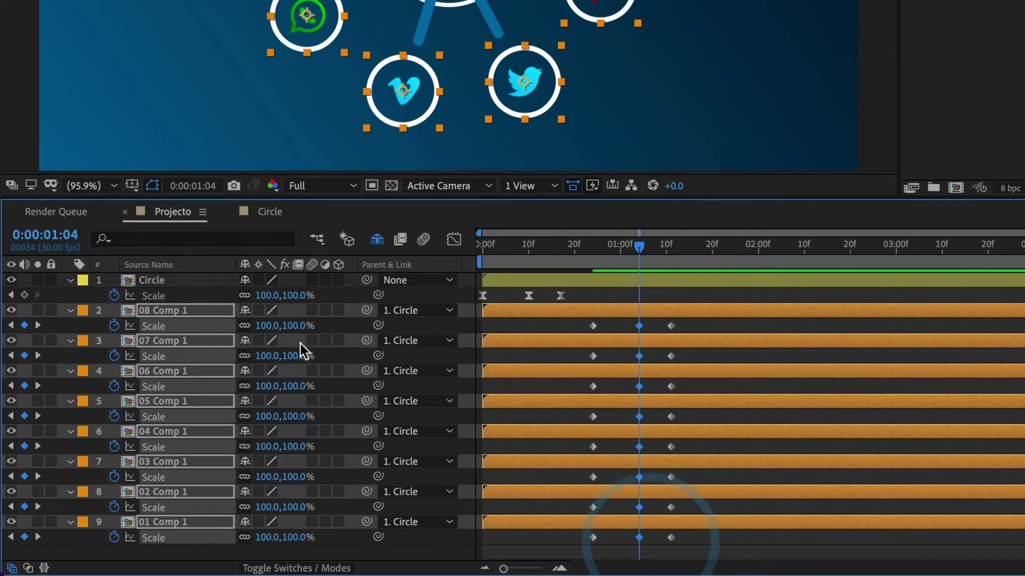
pyautogui.click(270, 327)
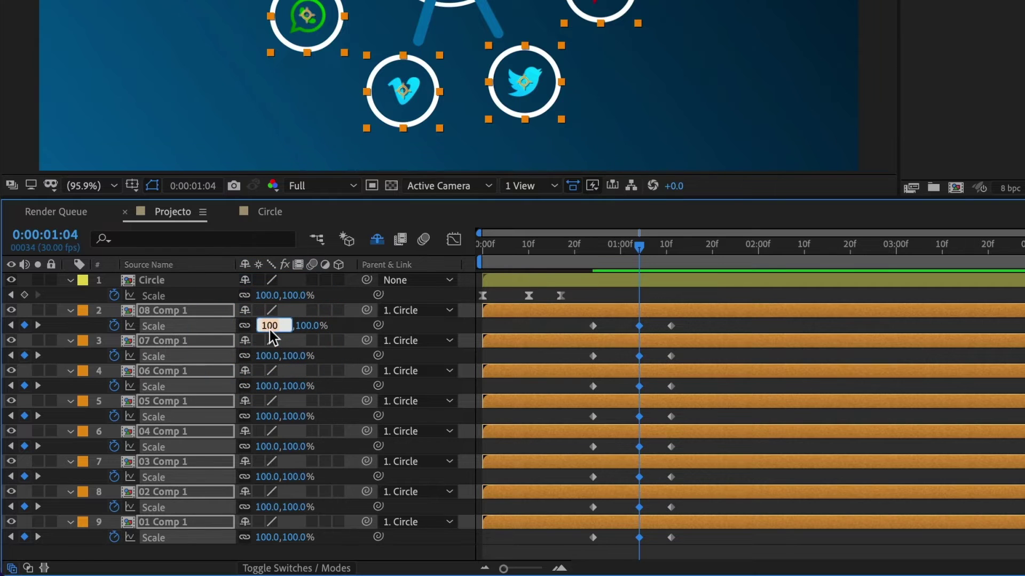
pyautogui.write('115')
pyautogui.press('Return')
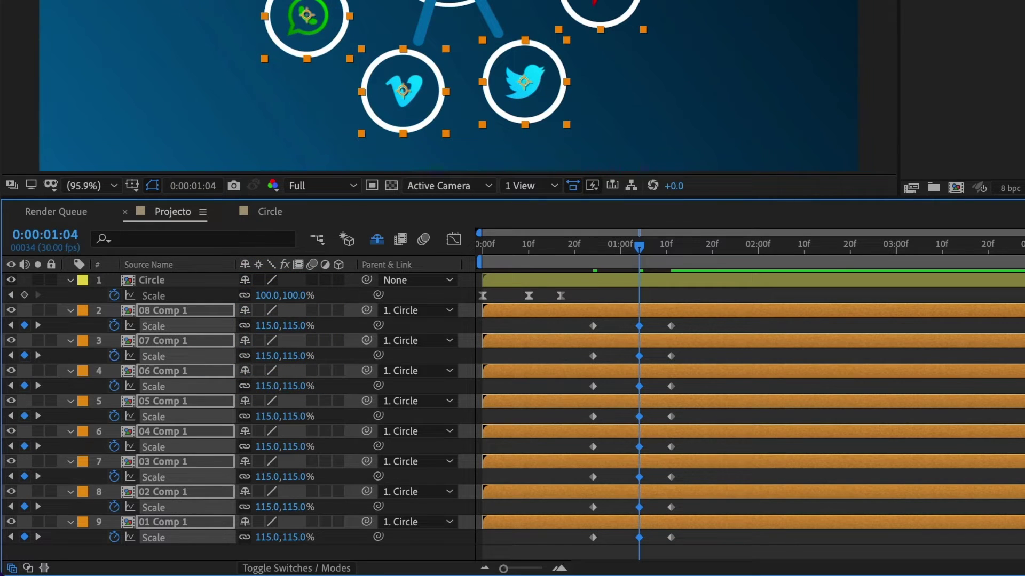
pyautogui.moveTo(671, 240); pyautogui.dragTo(585, 251)
# Step: Preview the pop-in, then apply Easy Ease to every icon layer's Scale keyframes
pyautogui.press('space')
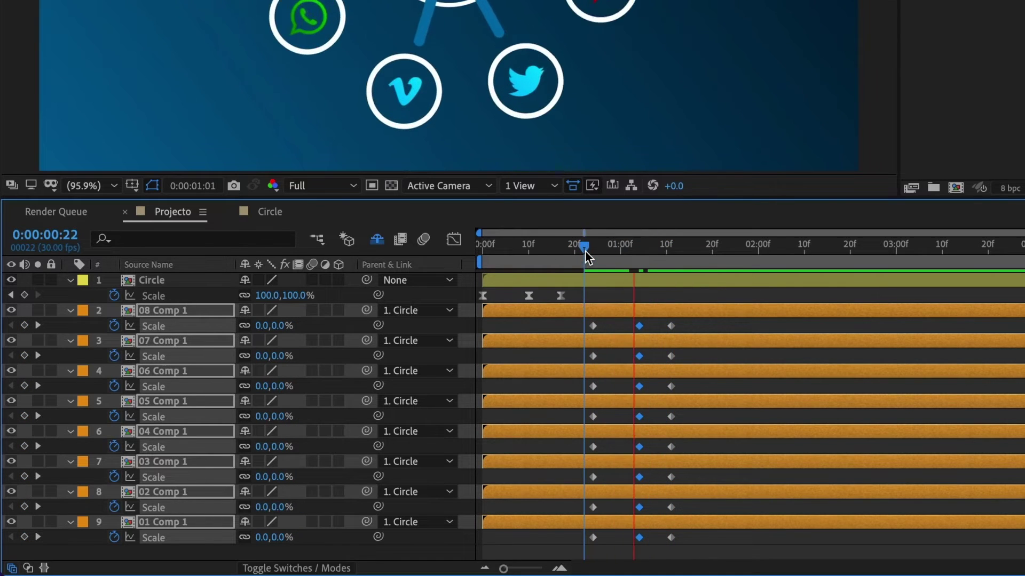
pyautogui.moveTo(578, 316); pyautogui.dragTo(683, 535)
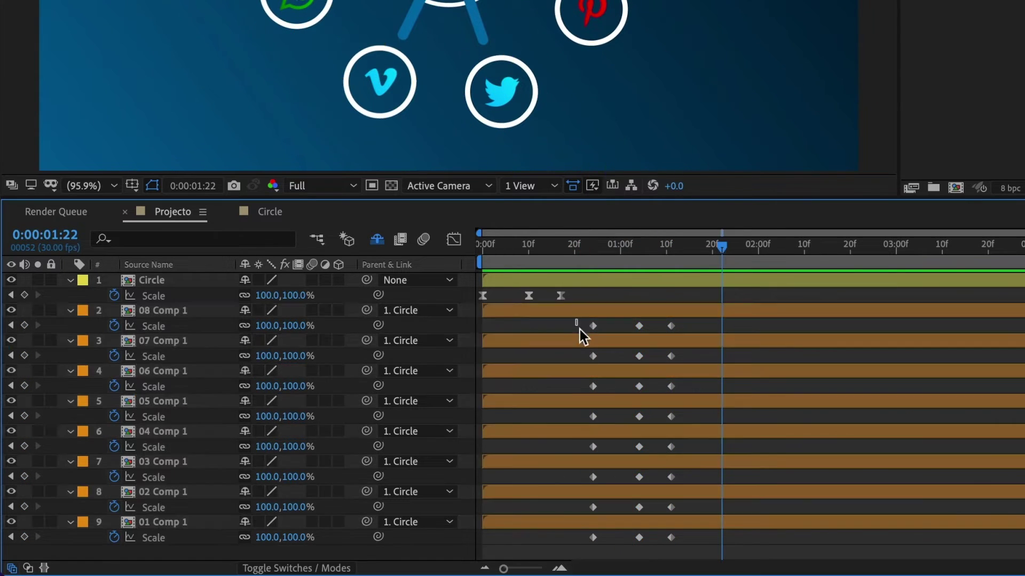
pyautogui.rightClick(672, 506)
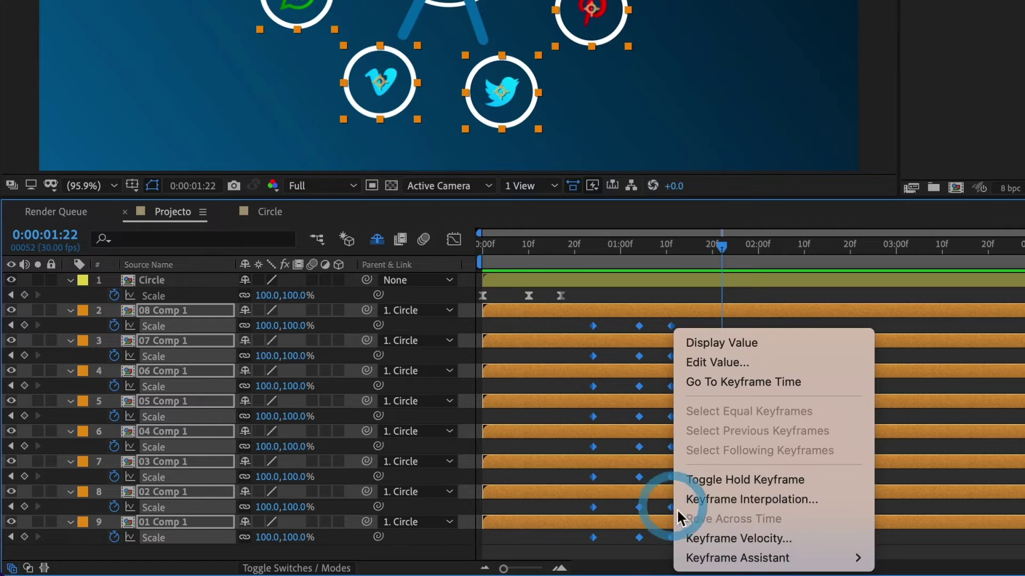
pyautogui.moveTo(715, 550)
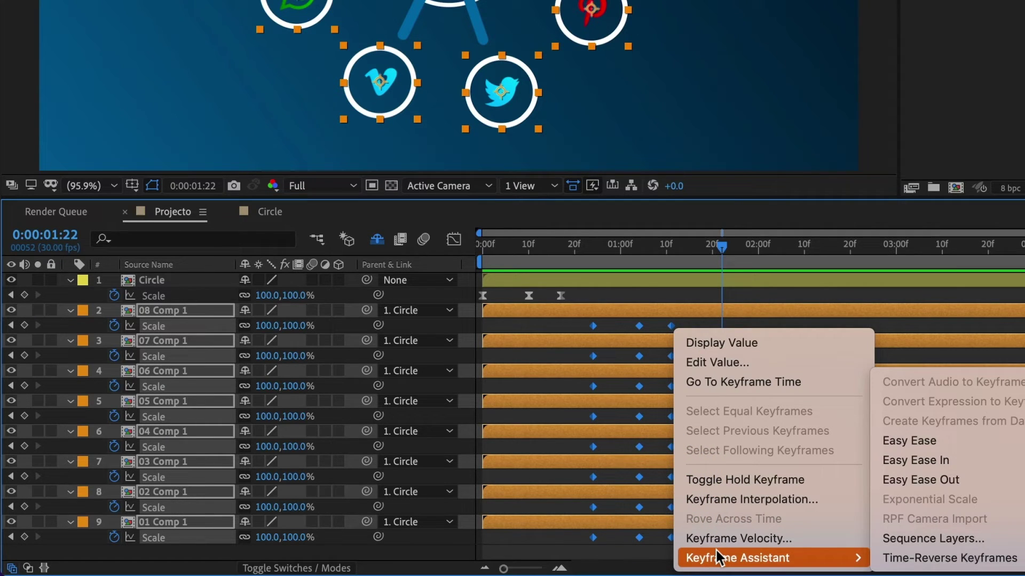
pyautogui.click(945, 440)
# Step: Preview, then offset icon layers 1–8's Scale keyframes so each starts a few frames later
pyautogui.moveTo(479, 356); pyautogui.dragTo(392, 363)
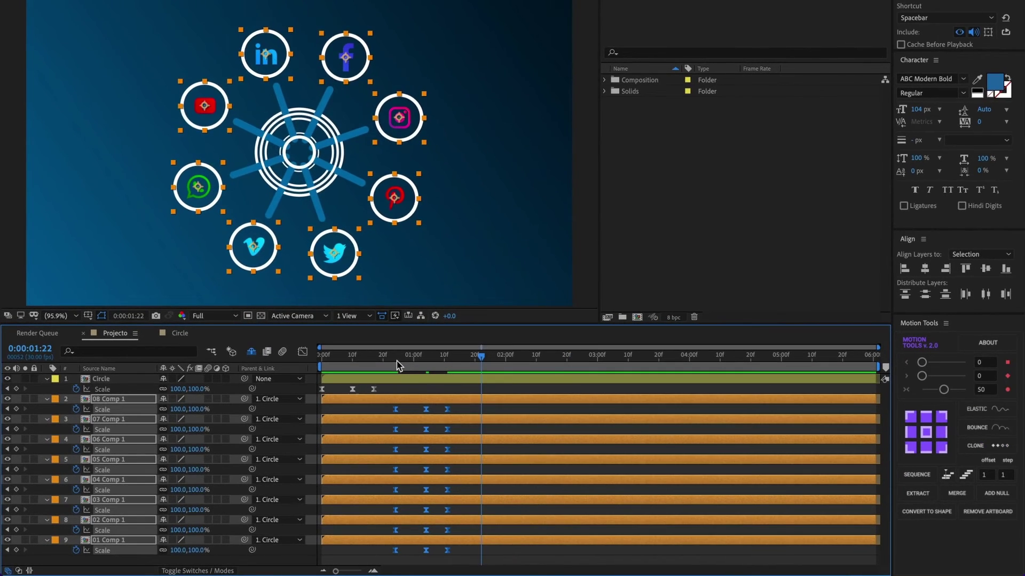
pyautogui.press('space')
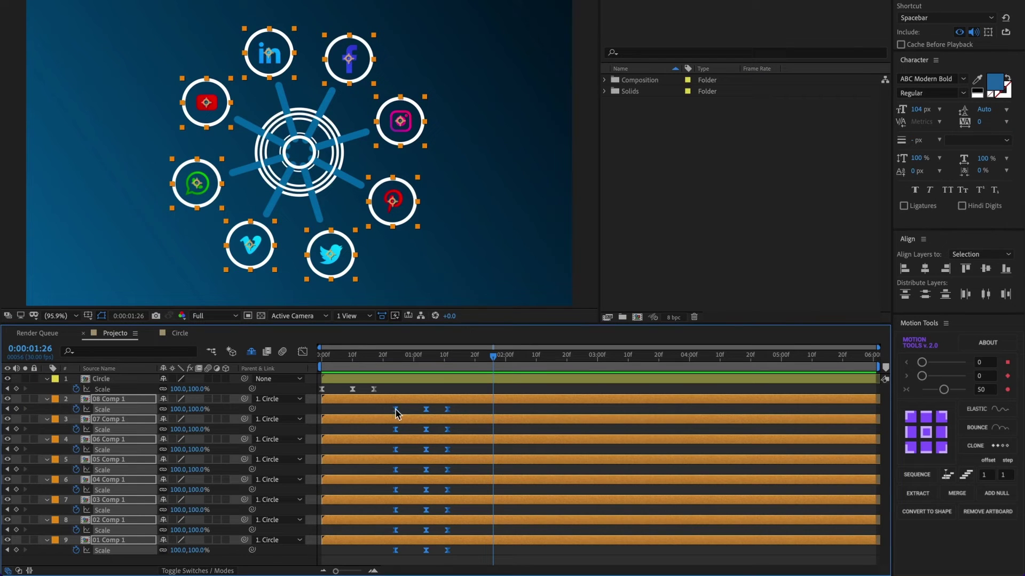
pyautogui.moveTo(395, 410); pyautogui.dragTo(386, 416)
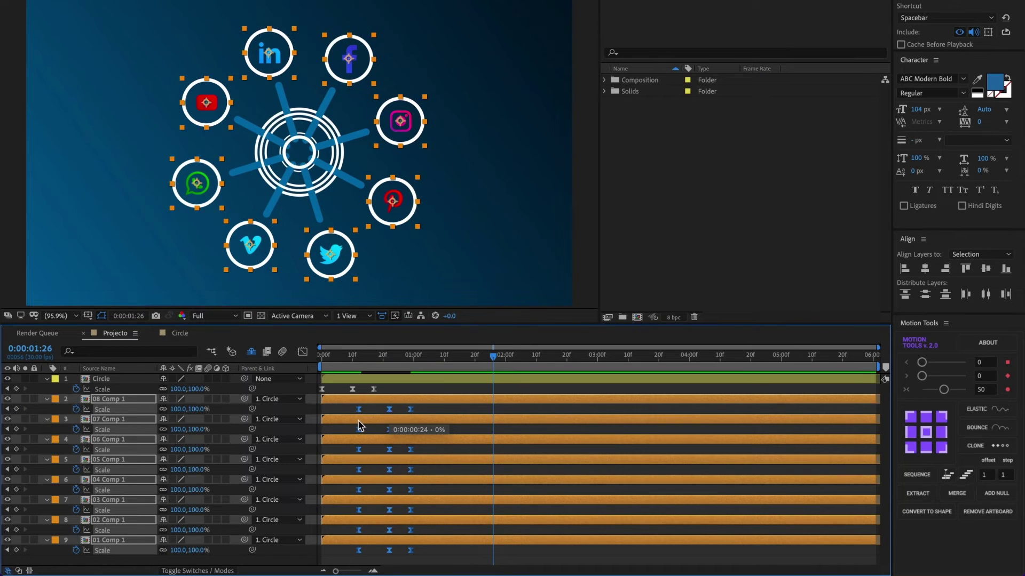
pyautogui.click(354, 406)
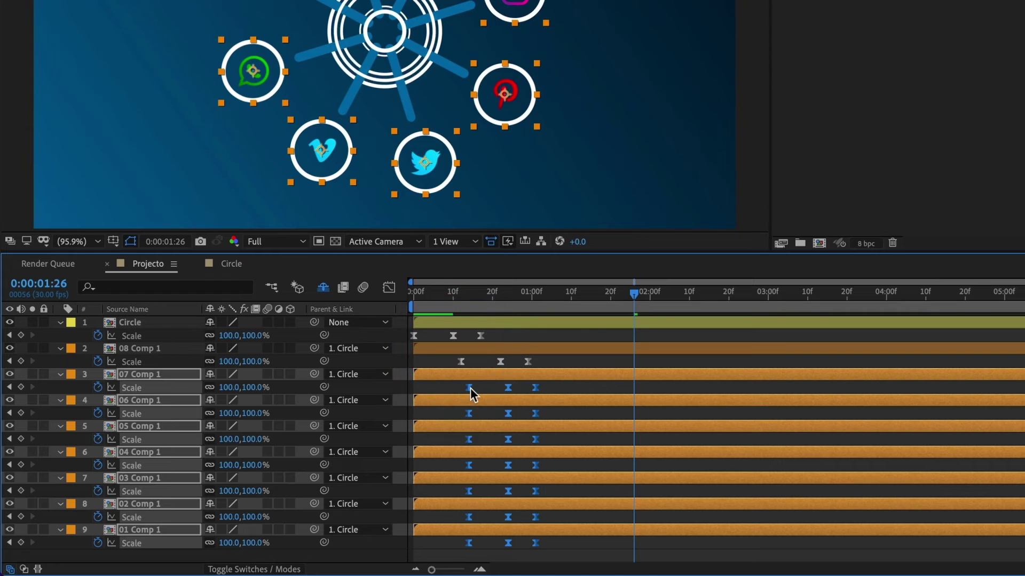
pyautogui.moveTo(462, 394); pyautogui.dragTo(472, 388)
pyautogui.keyDown('shift'); pyautogui.click(472, 389); pyautogui.keyUp('shift')
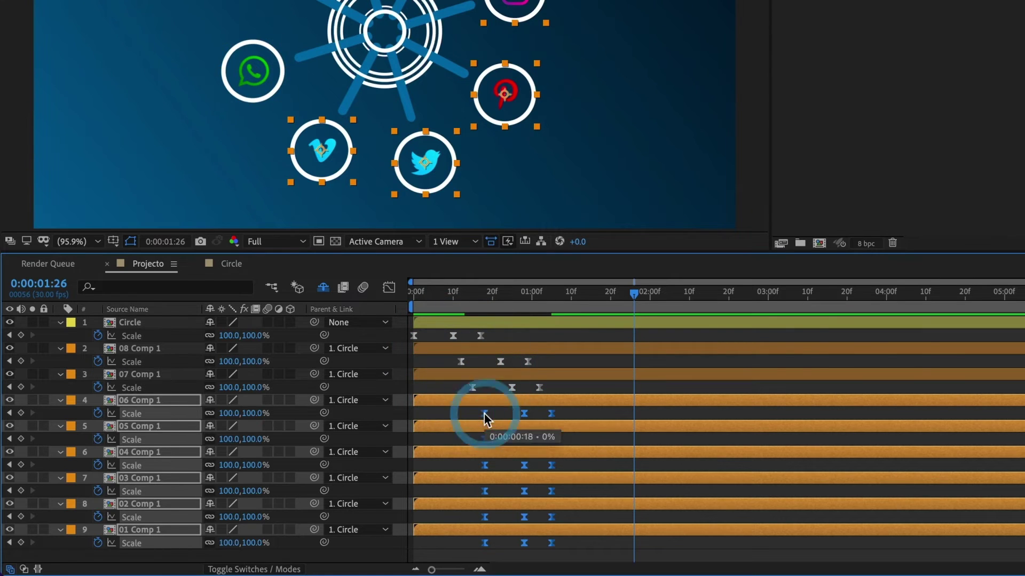
pyautogui.keyDown('shift'); pyautogui.click(484, 413); pyautogui.keyUp('shift')
pyautogui.moveTo(485, 439)
pyautogui.mouseDown()
pyautogui.moveTo(497, 439)
pyautogui.moveTo(543, 542)
pyautogui.mouseUp()
pyautogui.keyDown('shift'); pyautogui.click(497, 439); pyautogui.keyUp('shift')
pyautogui.keyDown('shift'); pyautogui.click(510, 465); pyautogui.keyUp('shift')
pyautogui.keyDown('shift'); pyautogui.click(519, 491); pyautogui.keyUp('shift')
pyautogui.keyDown('shift'); pyautogui.click(532, 517); pyautogui.keyUp('shift')
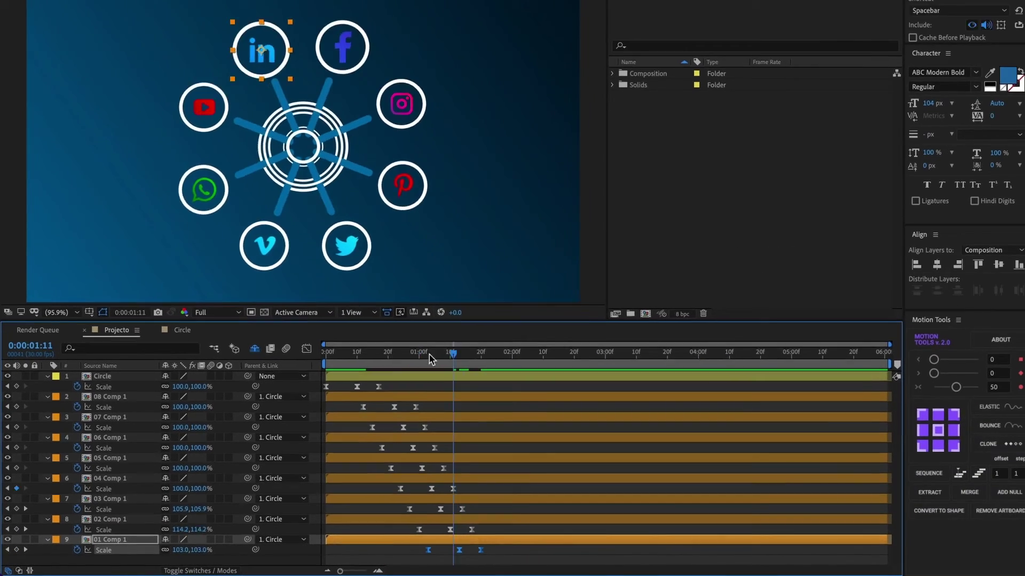
# Step: Shift all icons' staggered Scale keyframes earlier and preview the result
pyautogui.press('Home')
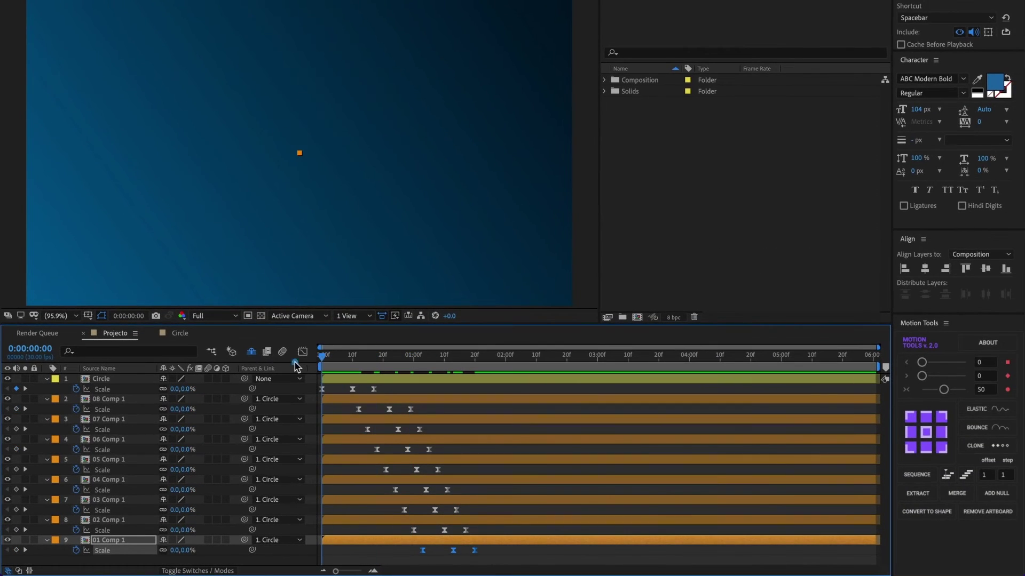
pyautogui.click(296, 366)
pyautogui.press('space')
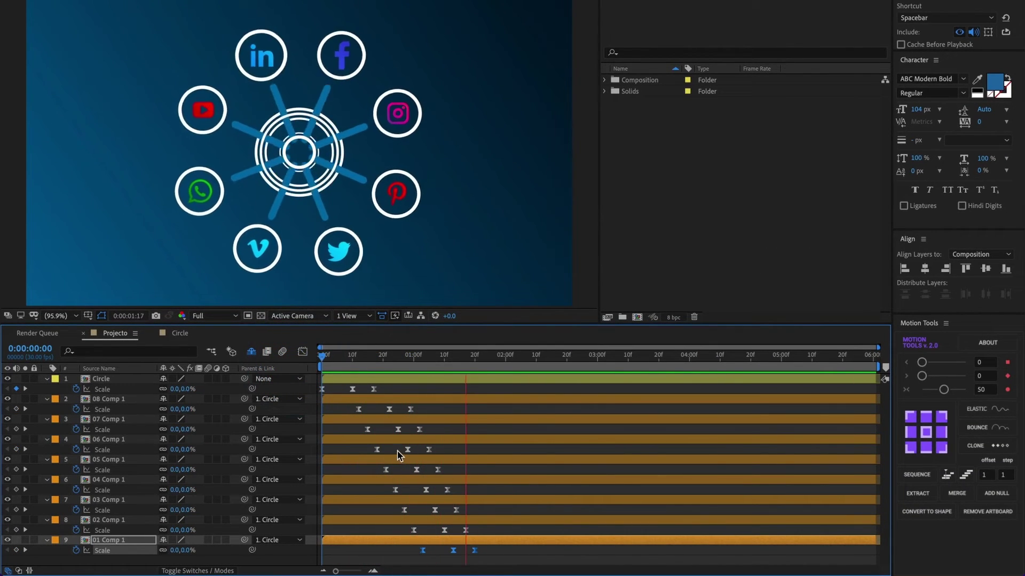
pyautogui.press('space')
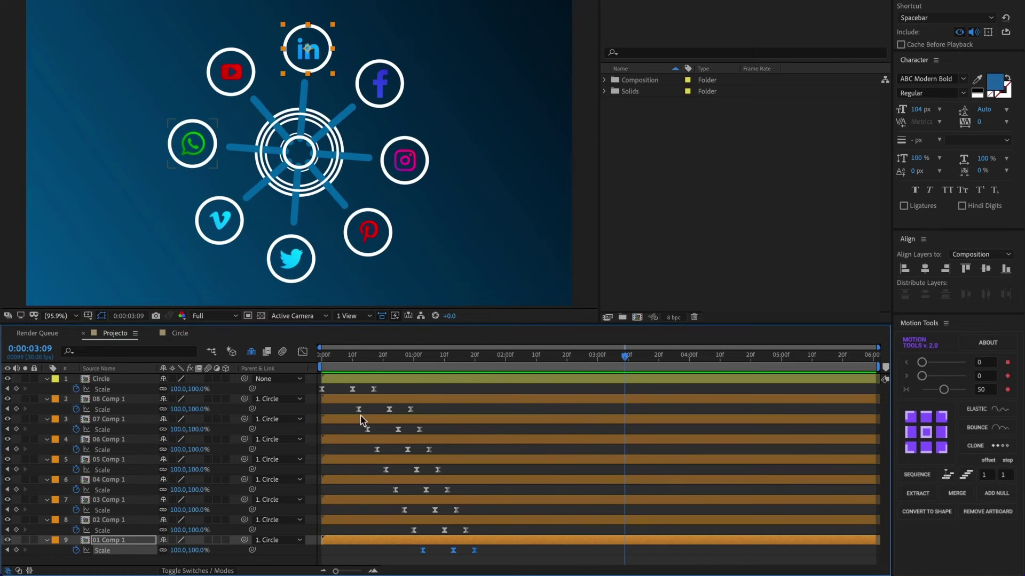
pyautogui.moveTo(352, 405); pyautogui.dragTo(523, 561)
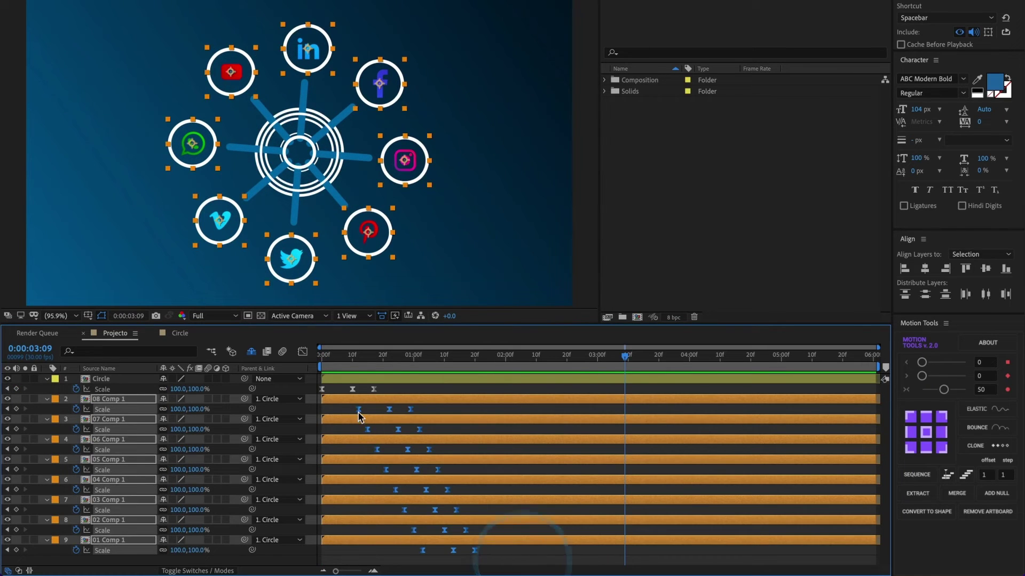
pyautogui.moveTo(359, 409); pyautogui.dragTo(333, 409)
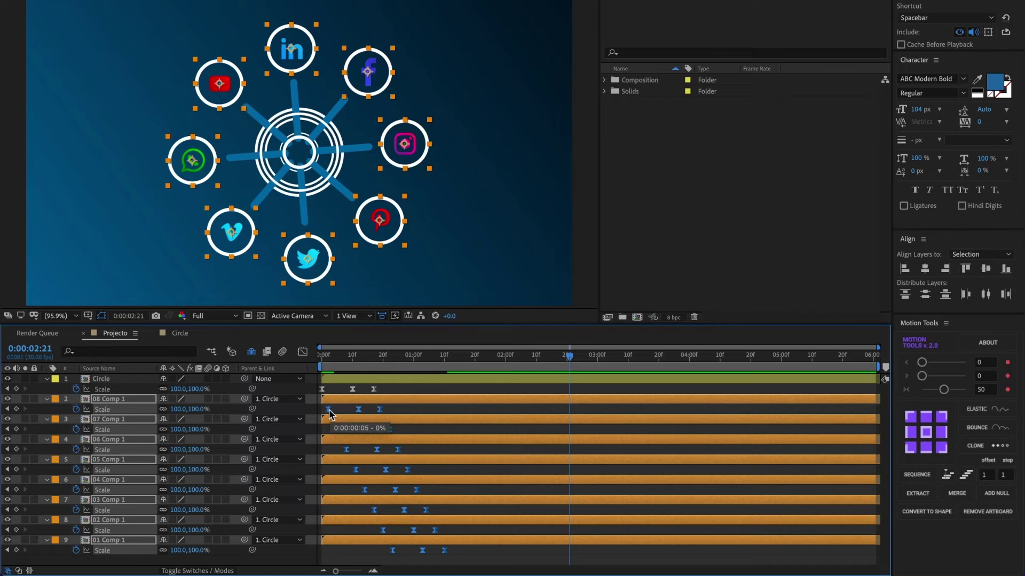
pyautogui.click(322, 355)
pyautogui.press('space')
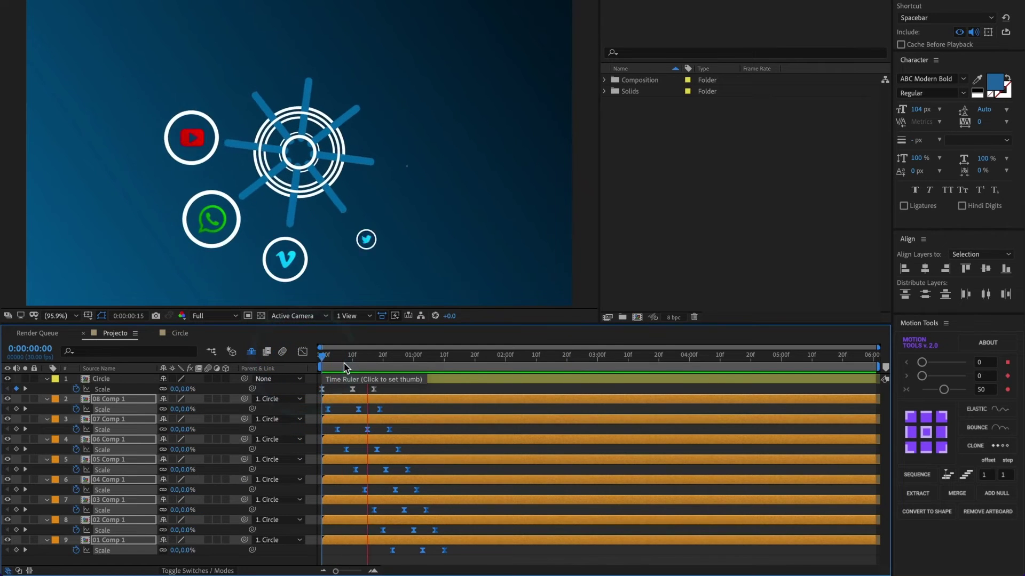
pyautogui.press('space')
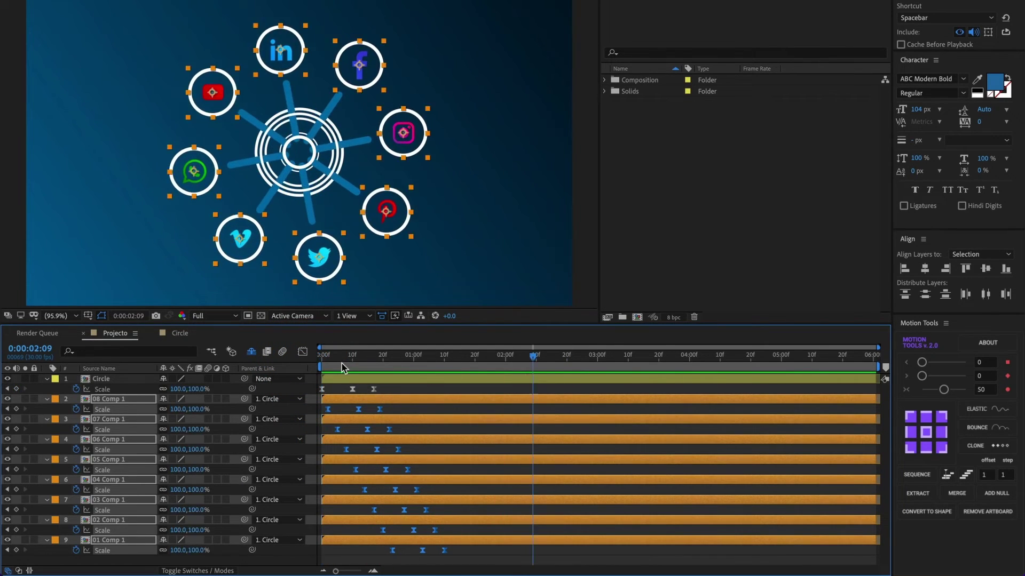
# Step: Replay from the start and delay the Circle's last two Scale keyframes
pyautogui.click(320, 356)
pyautogui.press('space')
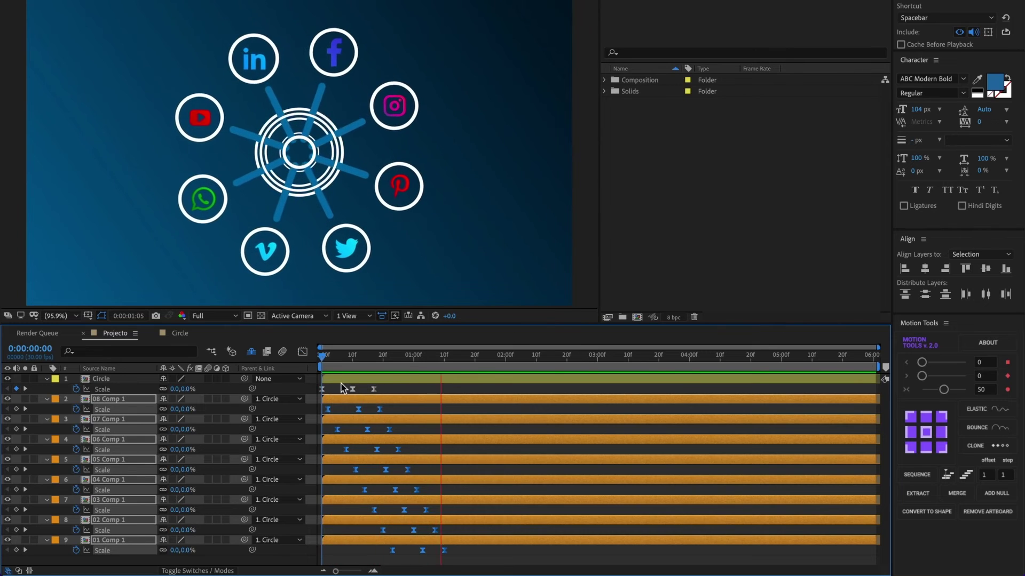
pyautogui.moveTo(374, 389); pyautogui.dragTo(400, 393)
# Step: Replay the animation from 0:00, return to the first frames, and open the File menu
pyautogui.click(320, 356)
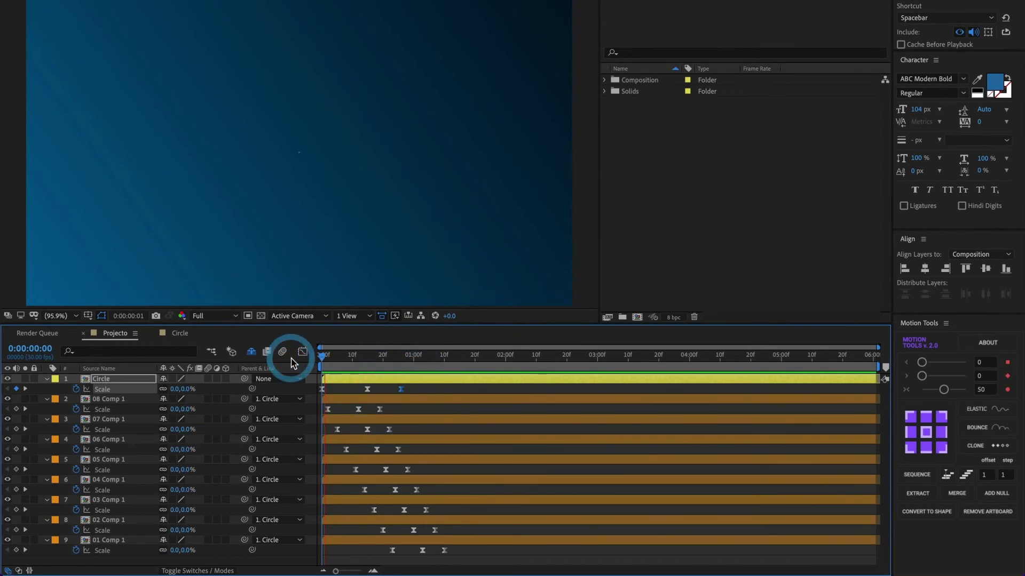
pyautogui.press('space')
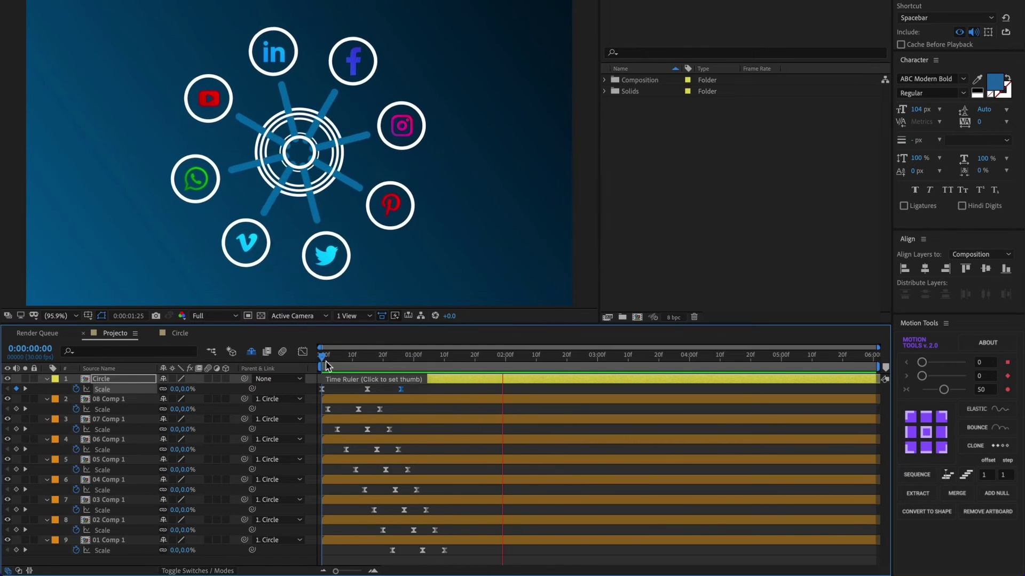
pyautogui.click(346, 358)
pyautogui.moveTo(346, 363); pyautogui.dragTo(329, 365)
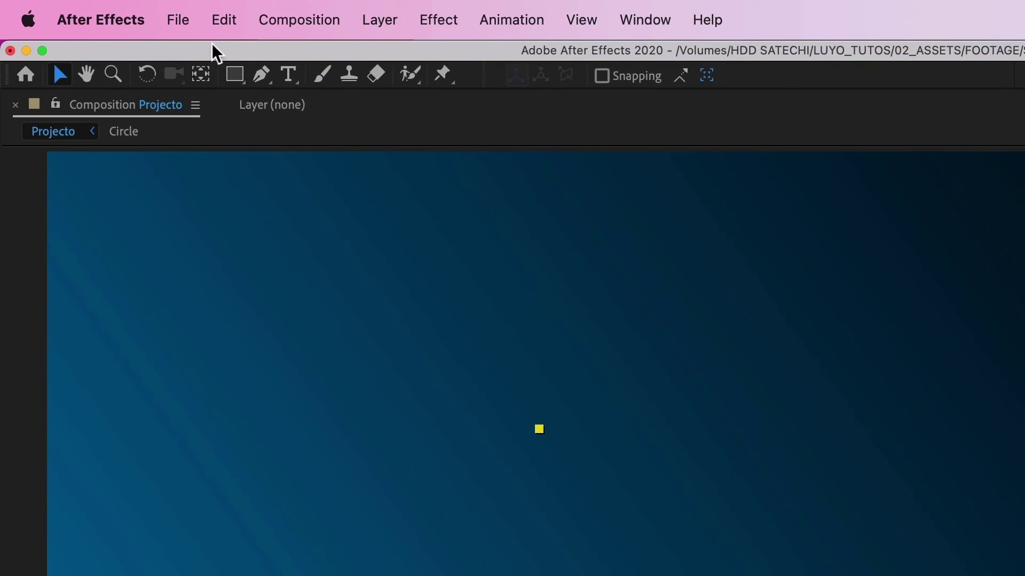
pyautogui.click(195, 24)
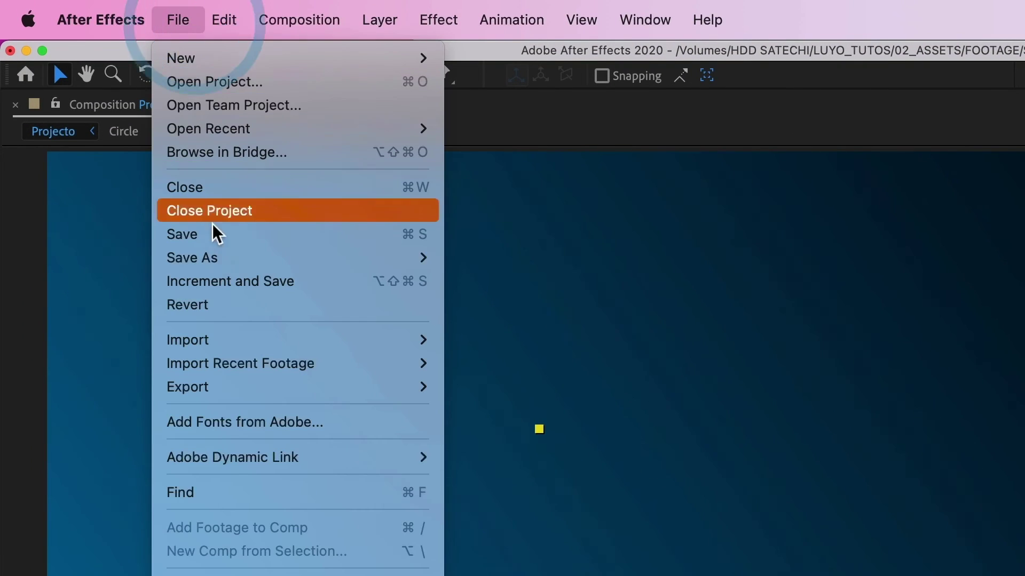
# Step: Choose File > Import > File... and browse to the Desktop
pyautogui.moveTo(433, 339)
pyautogui.click(489, 338)
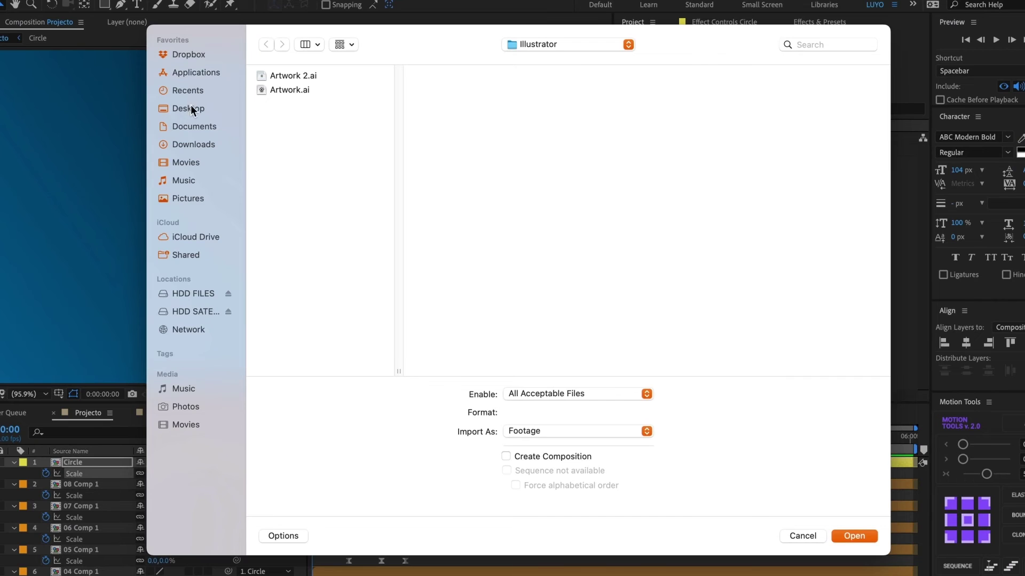
pyautogui.click(191, 108)
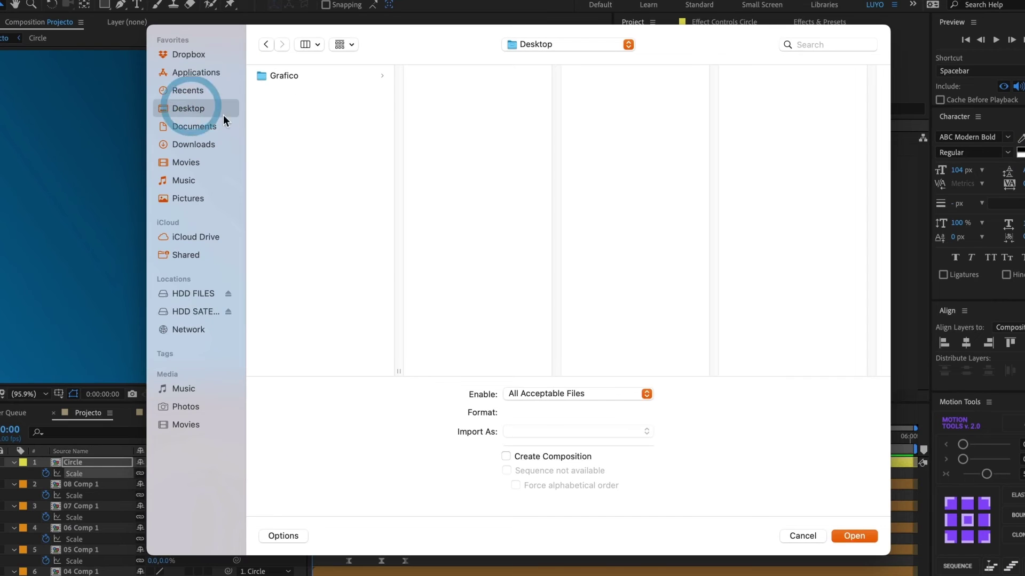
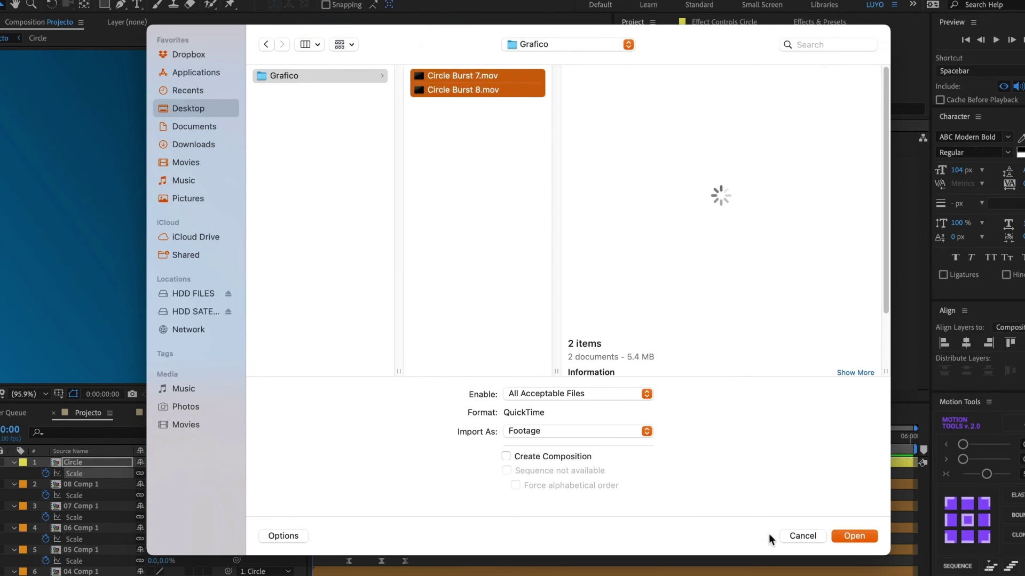
# Step: Import Circle Burst 7.mov and Circle Burst 8.mov, then select Circle Burst 8.mov in the Project panel
pyautogui.click(867, 537)
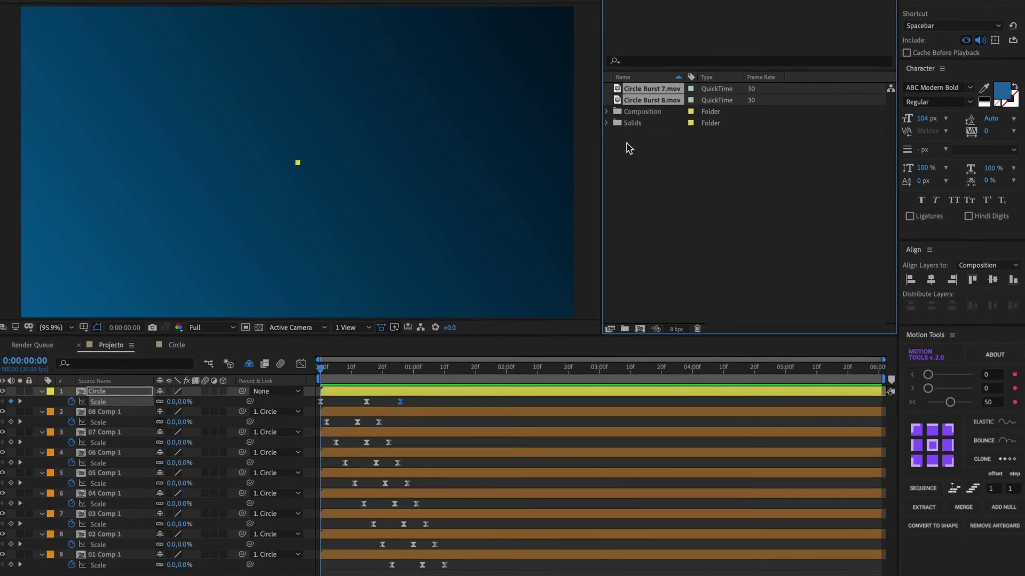
pyautogui.click(638, 138)
pyautogui.click(636, 92)
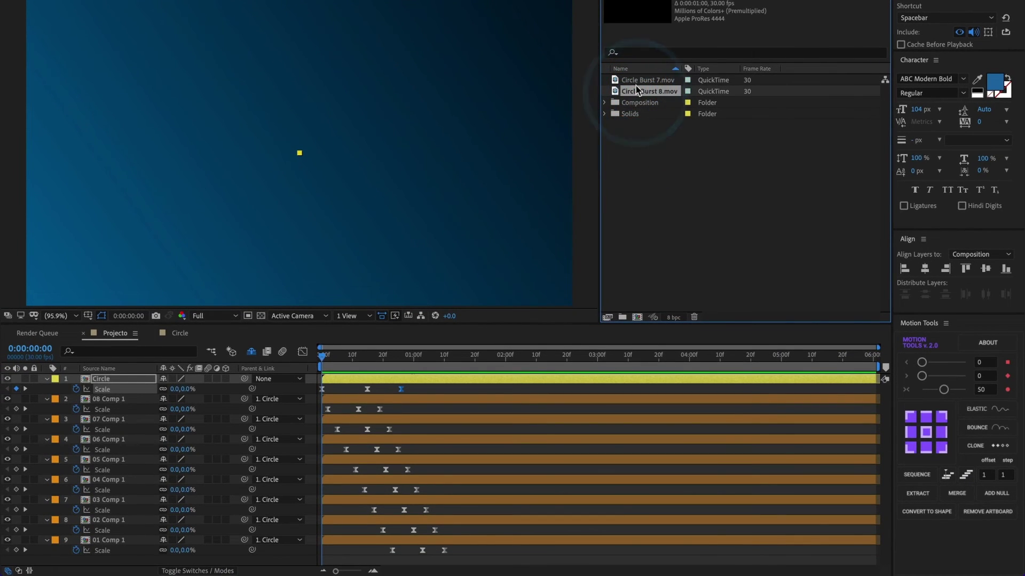
# Step: Add Circle Burst 8.mov, then Circle Burst 7.mov on top, to the Circle composition and preview the burst
pyautogui.moveTo(624, 101)
pyautogui.mouseDown()
pyautogui.moveTo(204, 394)
pyautogui.moveTo(145, 381)
pyautogui.mouseUp()
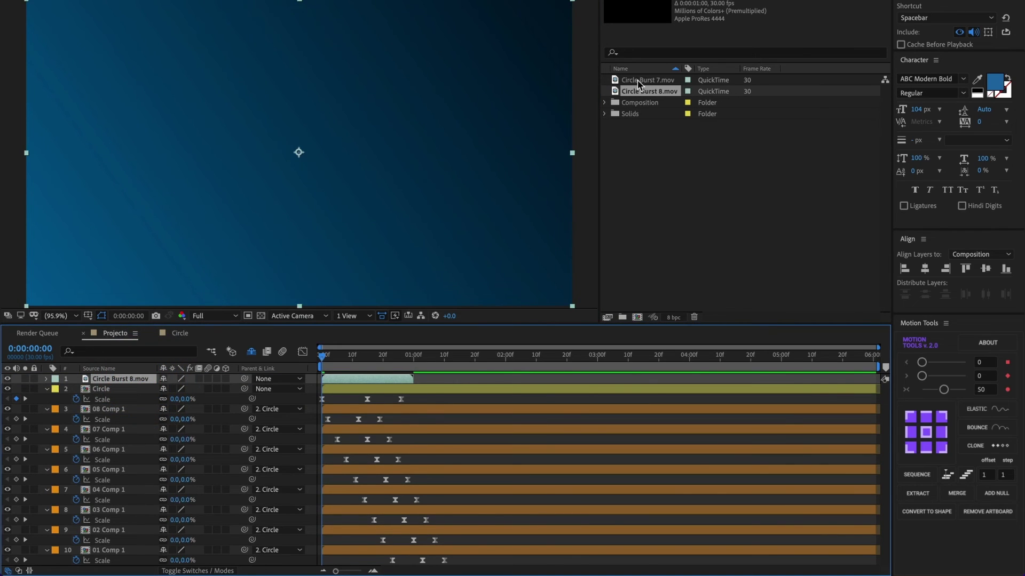
pyautogui.moveTo(639, 85); pyautogui.dragTo(131, 380)
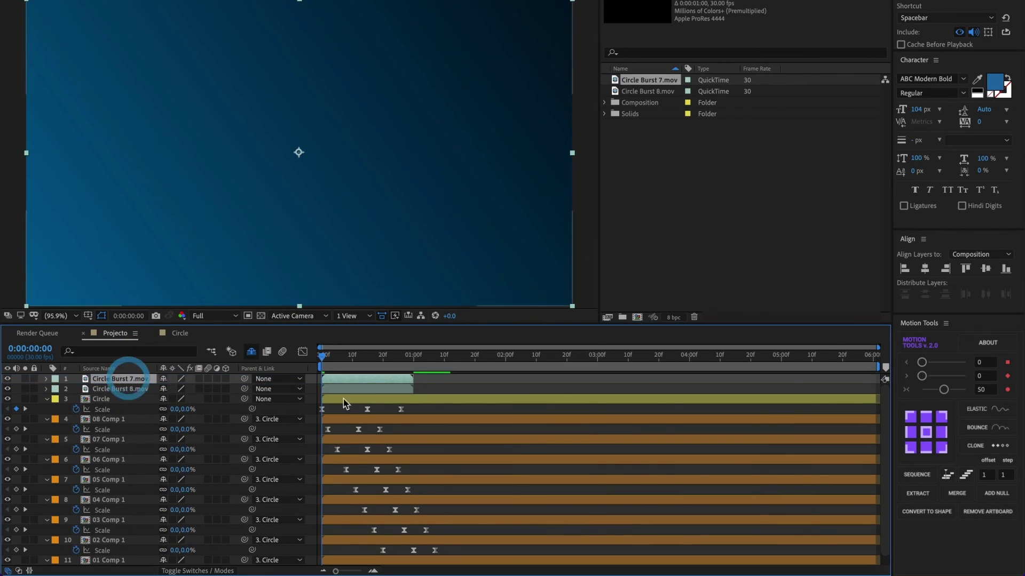
pyautogui.moveTo(353, 372); pyautogui.dragTo(321, 355)
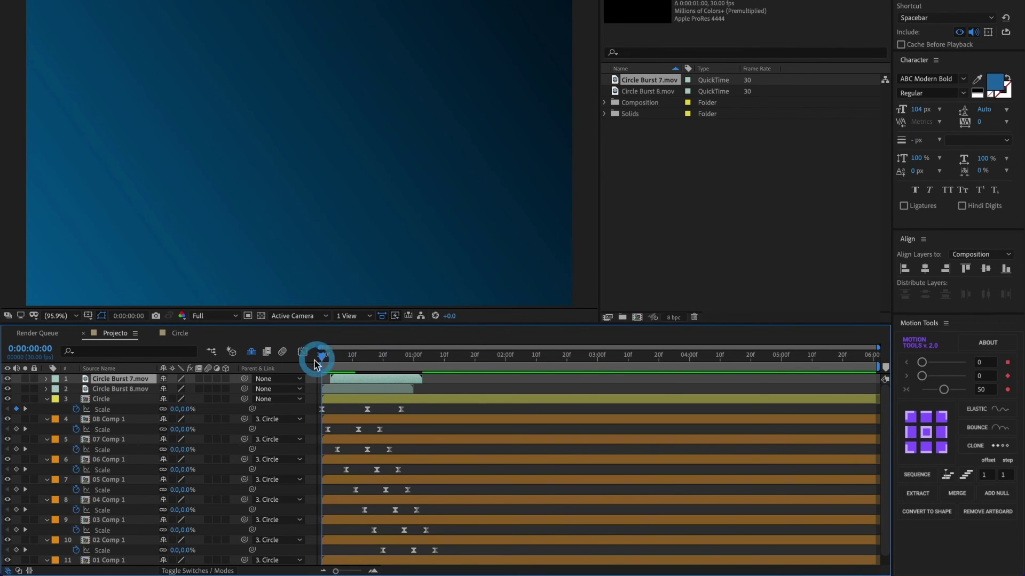
pyautogui.press('space')
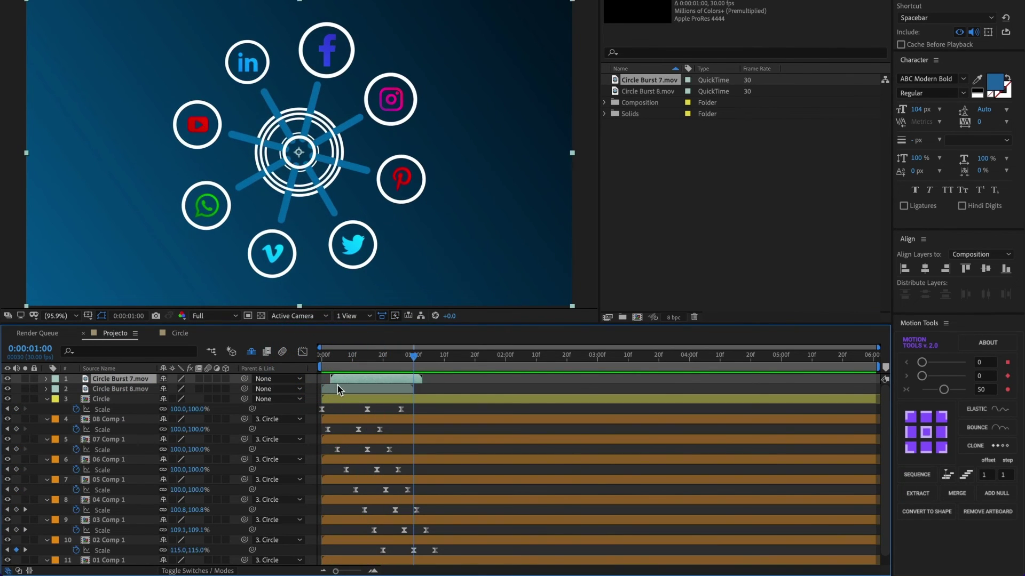
# Step: Move both Circle Burst layers below 01 Comp 1 to become layers 10 and 11, then preview from the start
pyautogui.click(338, 390)
pyautogui.keyDown('shift'); pyautogui.click(336, 377); pyautogui.keyUp('shift')
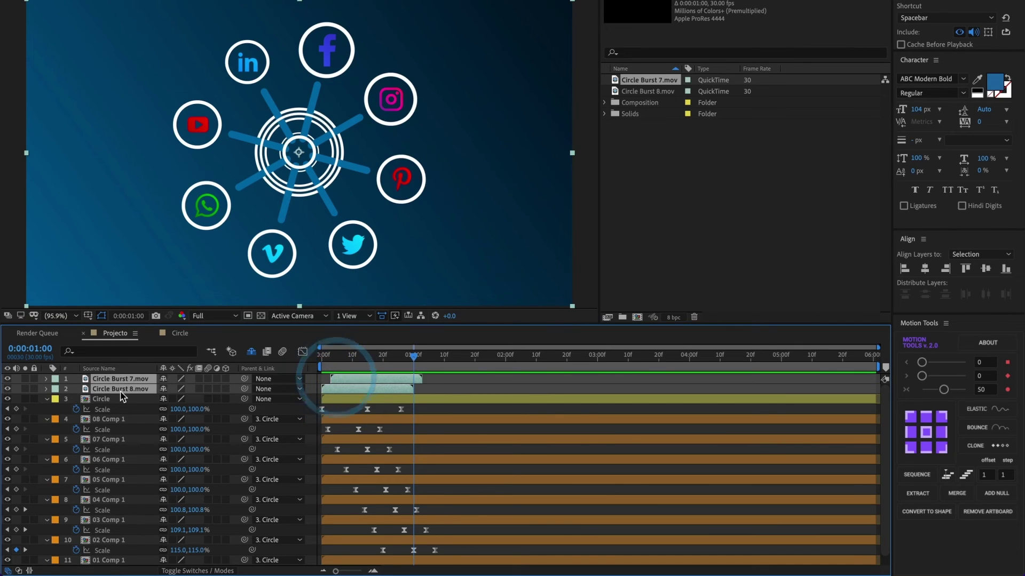
pyautogui.scroll(-1, 120, 396)
pyautogui.moveTo(97, 498); pyautogui.dragTo(102, 558)
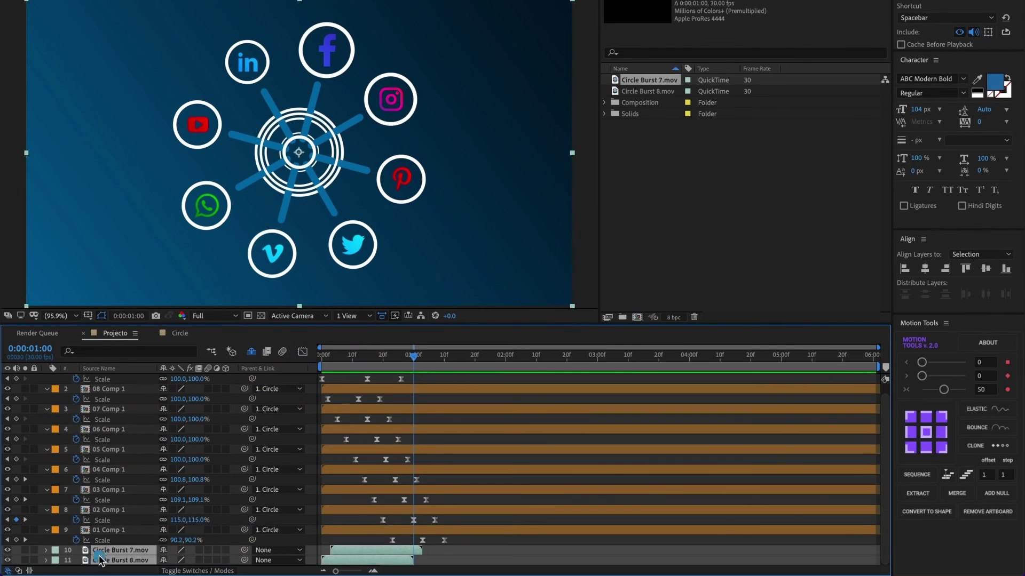
pyautogui.click(321, 357)
pyautogui.press('space')
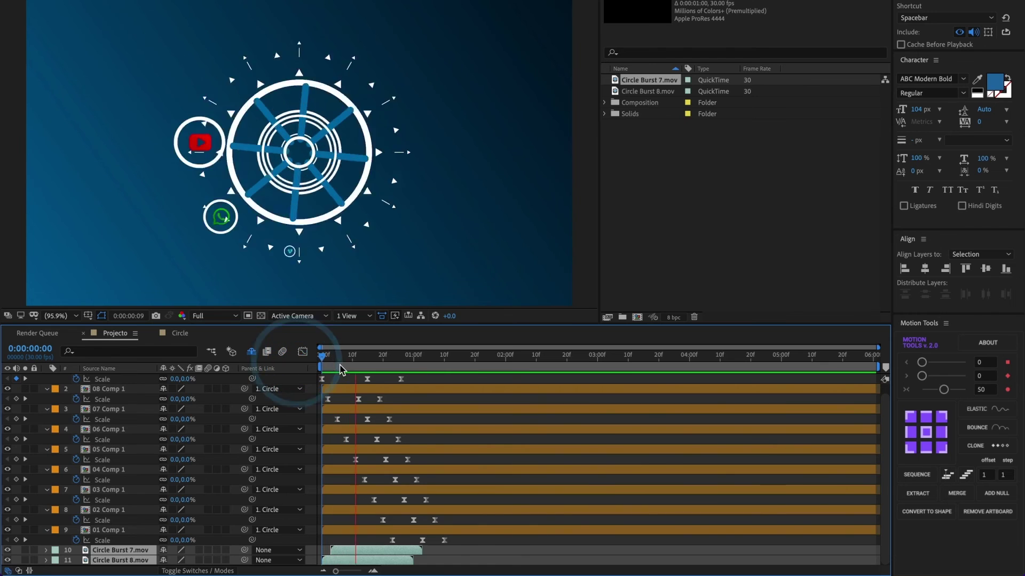